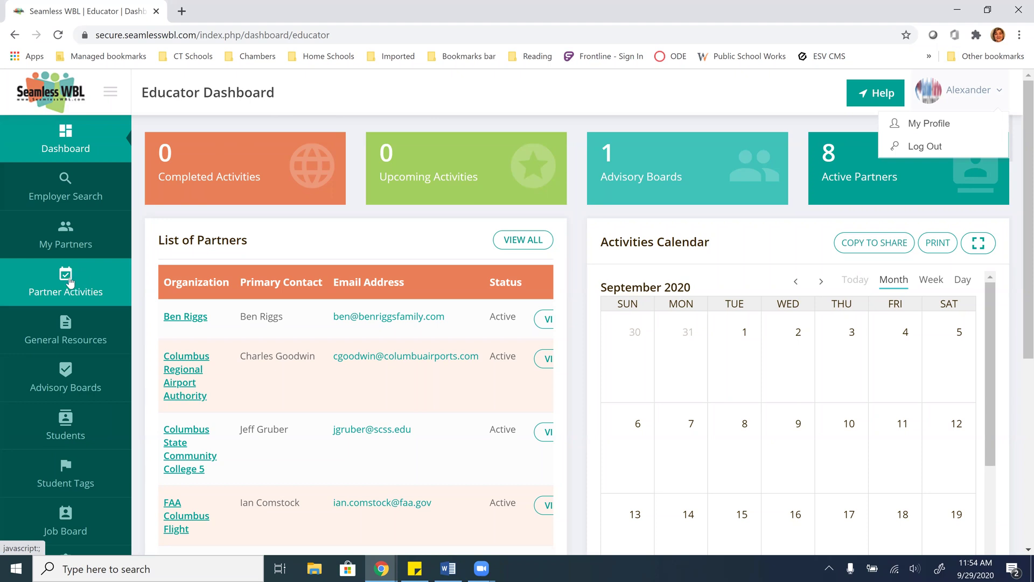
- View the list of partners, then open and look over the list of advisory boards
{"action": "left_click", "coordinate": [68, 233]}
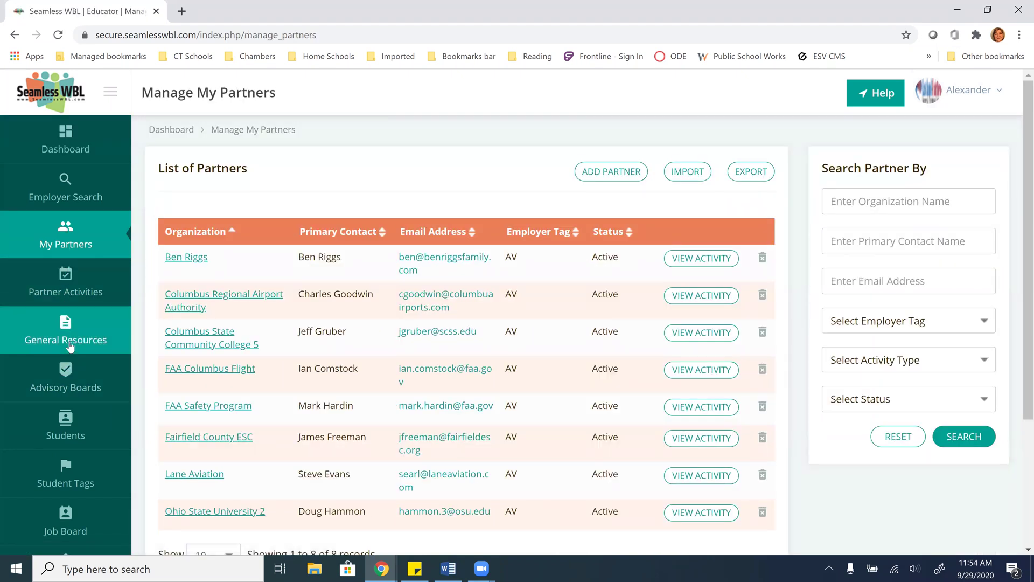
{"action": "left_click", "coordinate": [67, 381]}
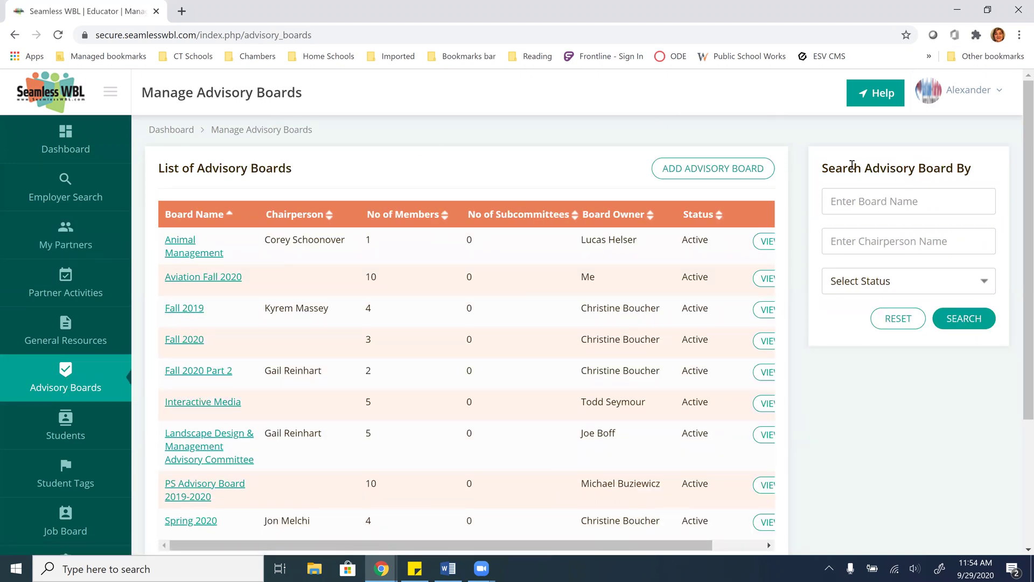
{"action": "left_click_drag", "start_coordinate": [1022, 181], "coordinate": [1020, 207]}
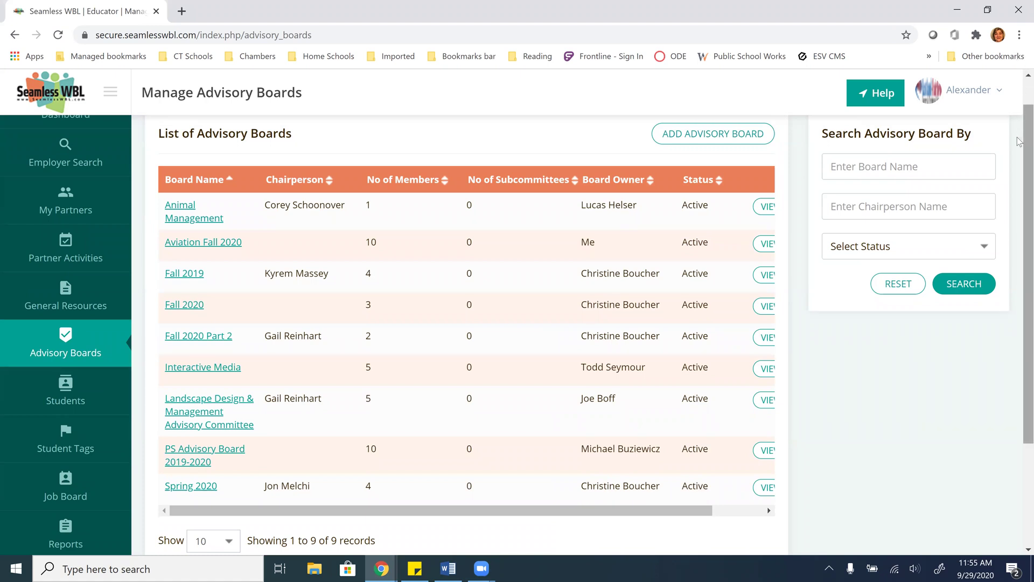
{"action": "scroll", "coordinate": [1018, 141], "scroll_direction": "up", "scroll_amount": 1}
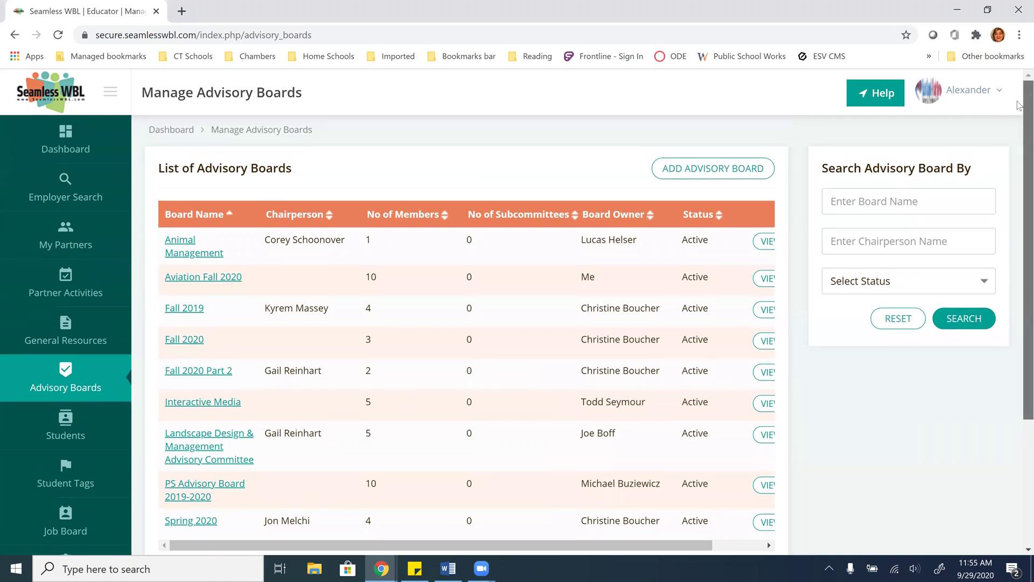
- Start a new advisory board named Aviation Spring 2021 with the status Active
{"action": "left_click", "coordinate": [720, 171]}
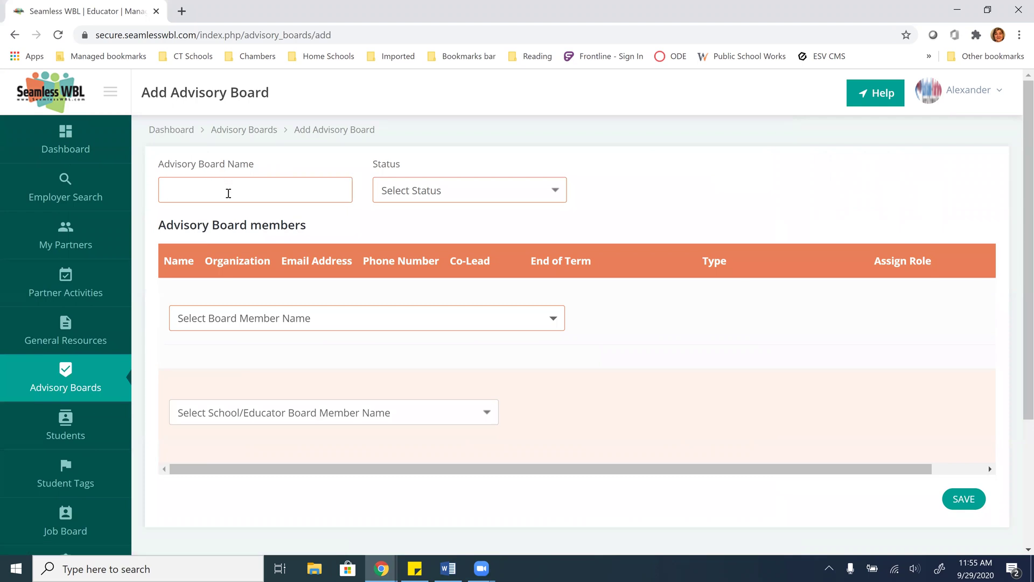
{"action": "type", "text": "Aviation Spring 2021"}
{"action": "left_click", "coordinate": [432, 190]}
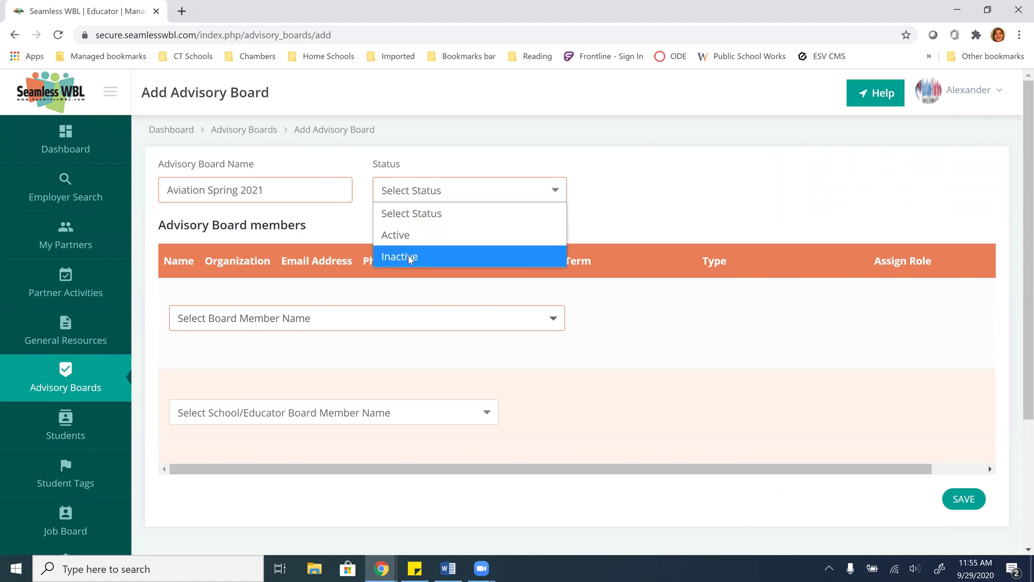
{"action": "left_click", "coordinate": [415, 236]}
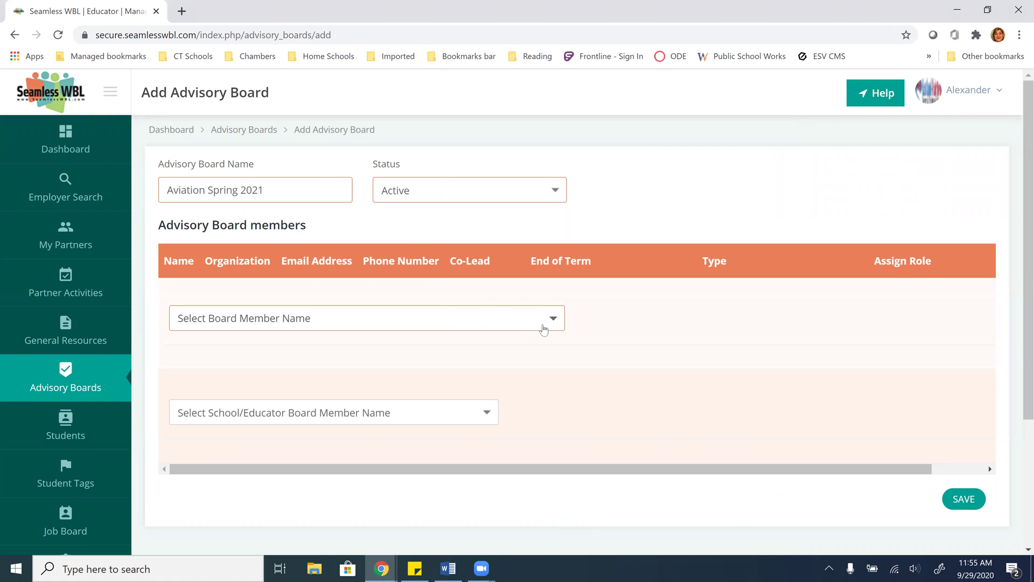
- Add the Columbus Regional Airport Authority contact as a board member, filtering the member names by "col"
{"action": "left_click", "coordinate": [543, 328]}
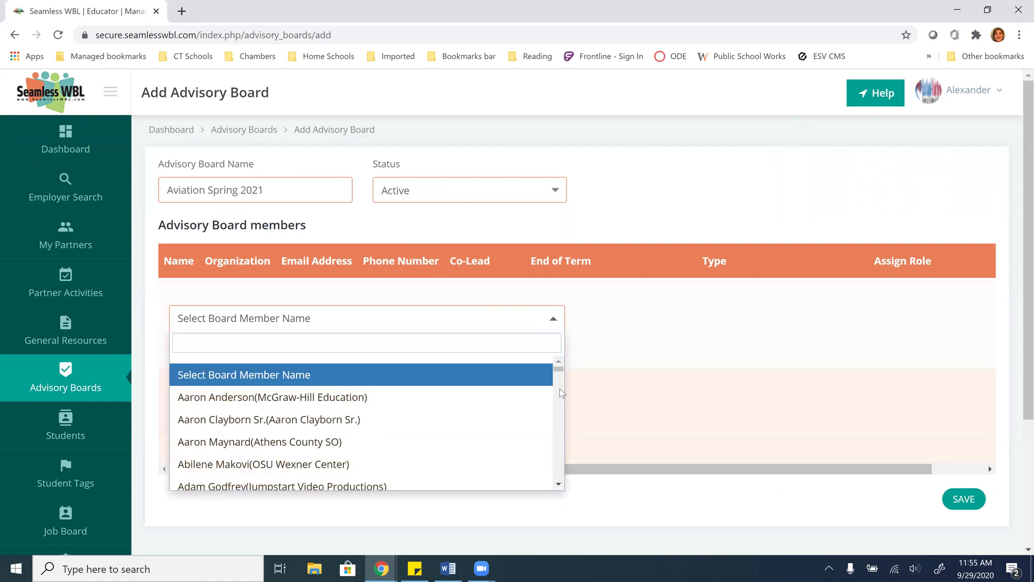
{"action": "left_click", "coordinate": [558, 484]}
{"action": "scroll", "coordinate": [558, 484], "scroll_direction": "down", "scroll_amount": 3}
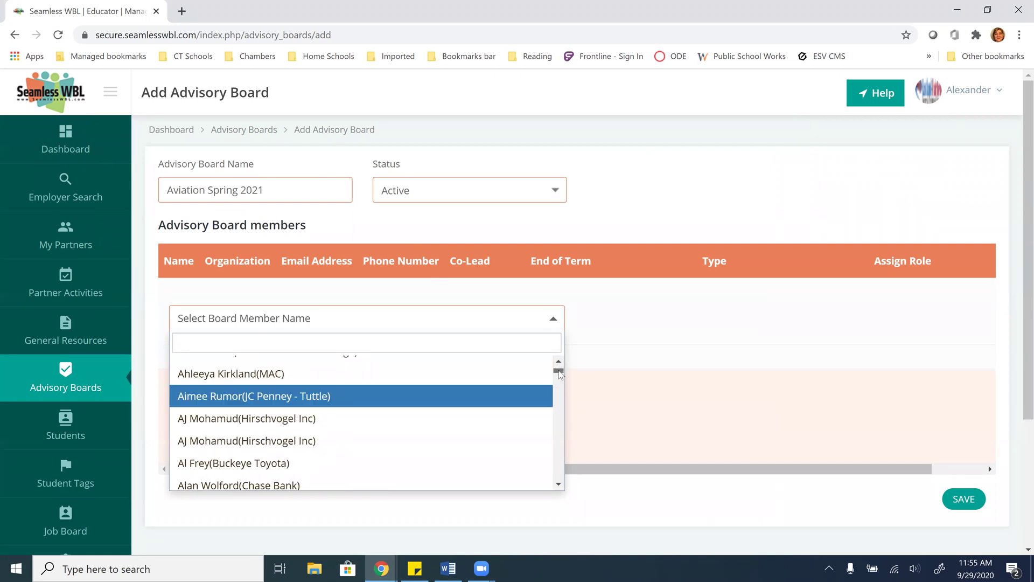
{"action": "left_click_drag", "start_coordinate": [558, 371], "coordinate": [558, 361]}
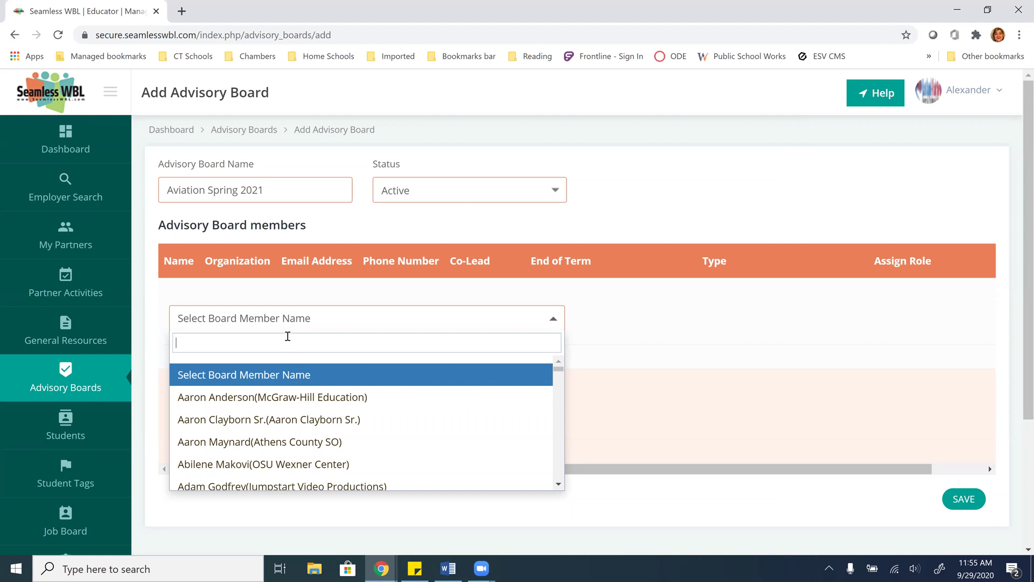
{"action": "type", "text": "cold"}
{"action": "key", "text": "BackSpace"}
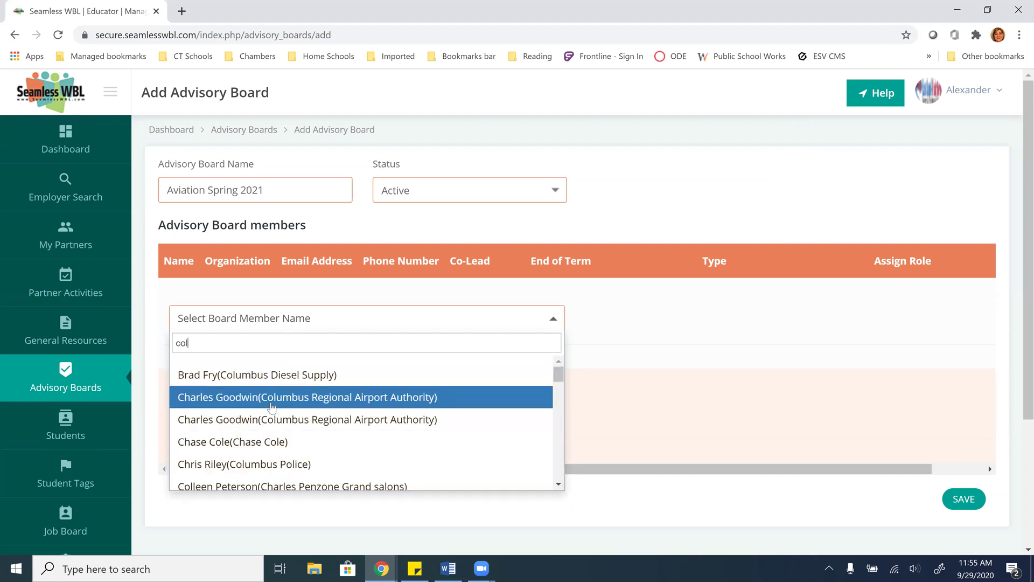
{"action": "left_click", "coordinate": [272, 404]}
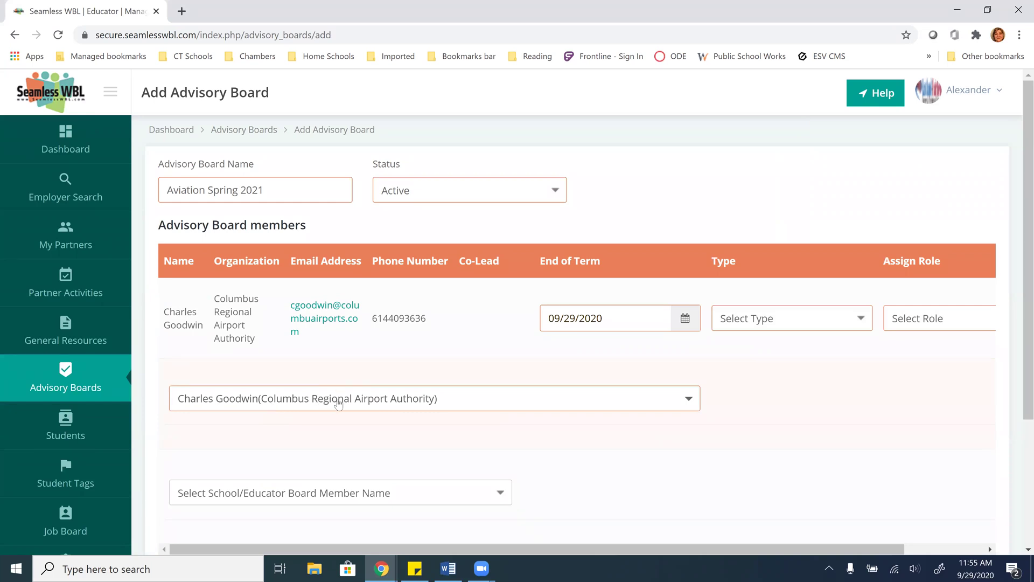
- Add the FAA Columbus Flight and FAA Safety Program contacts as board members, filtering the member names by "faa"
{"action": "left_click", "coordinate": [453, 400]}
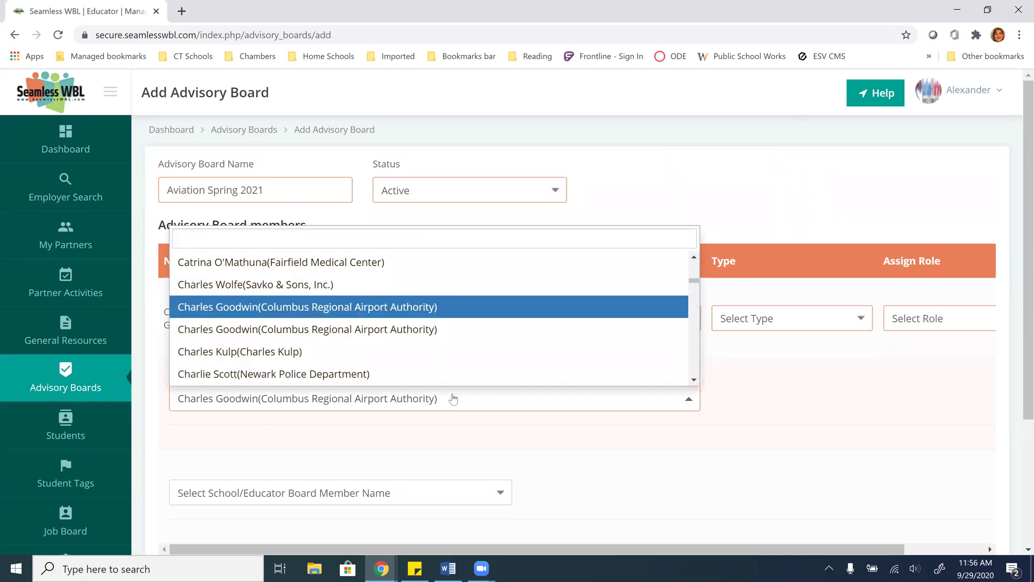
{"action": "type", "text": "faa"}
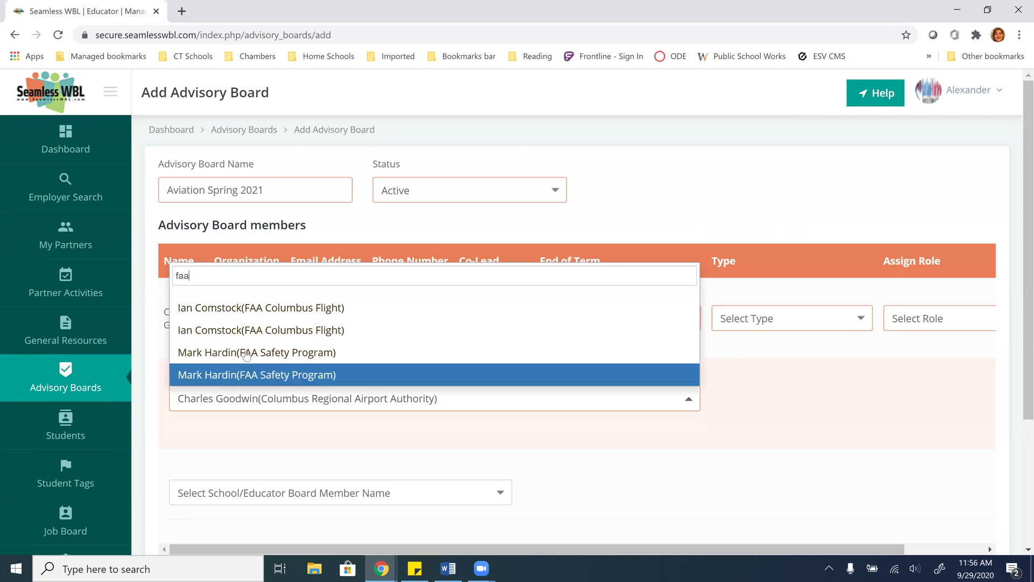
{"action": "left_click", "coordinate": [262, 307]}
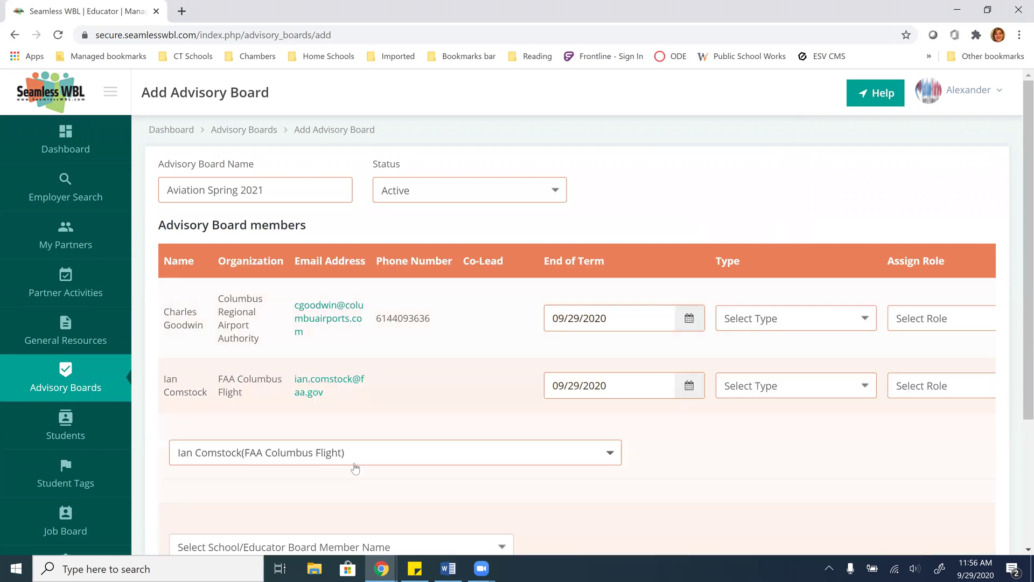
{"action": "left_click", "coordinate": [460, 455]}
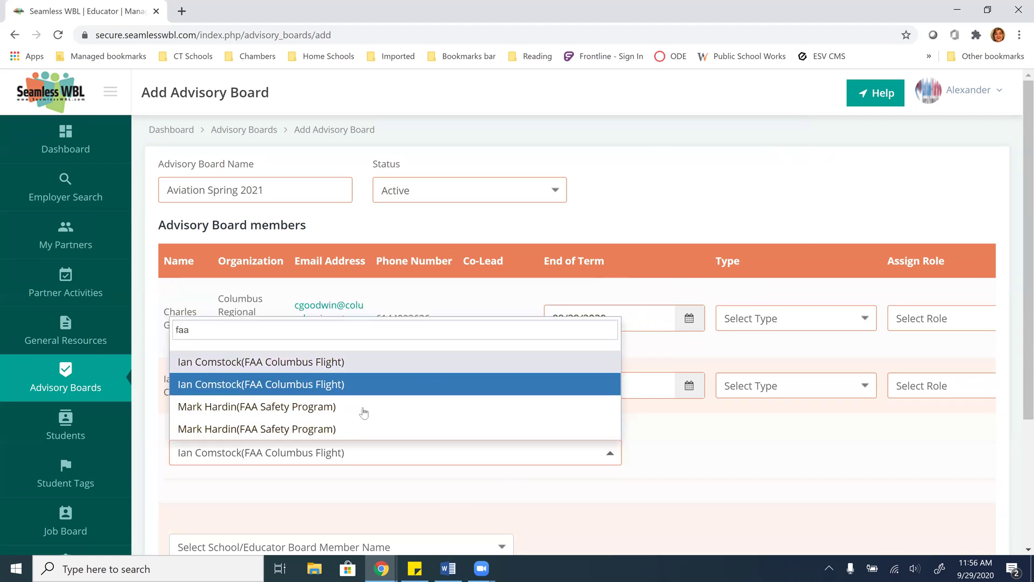
{"action": "left_click", "coordinate": [305, 418]}
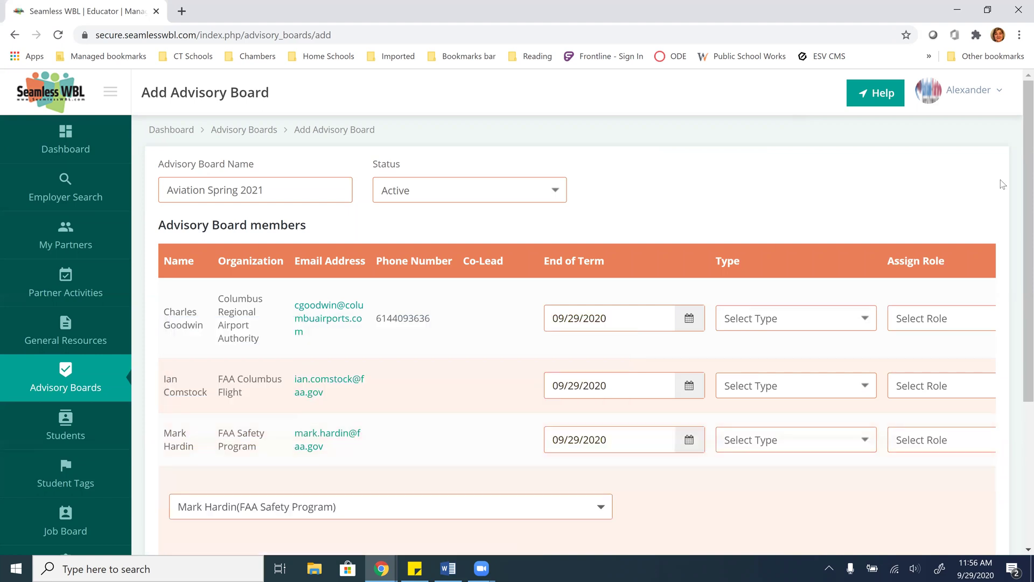
- Add the Lane Aviation contact as a board member, filtering the member names by "aviatio"
{"action": "scroll", "coordinate": [1019, 156], "scroll_direction": "down", "scroll_amount": 2}
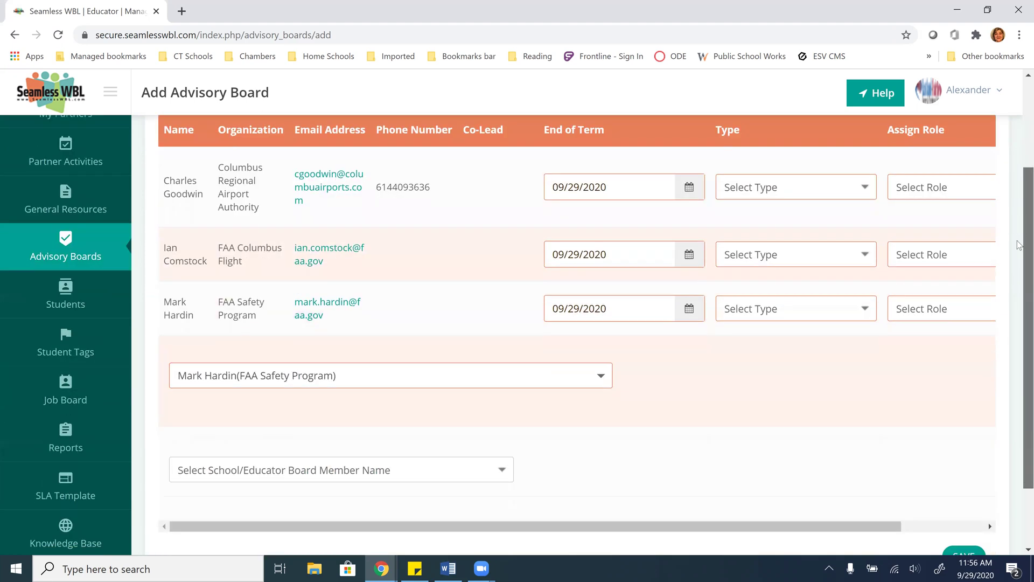
{"action": "left_click", "coordinate": [382, 380]}
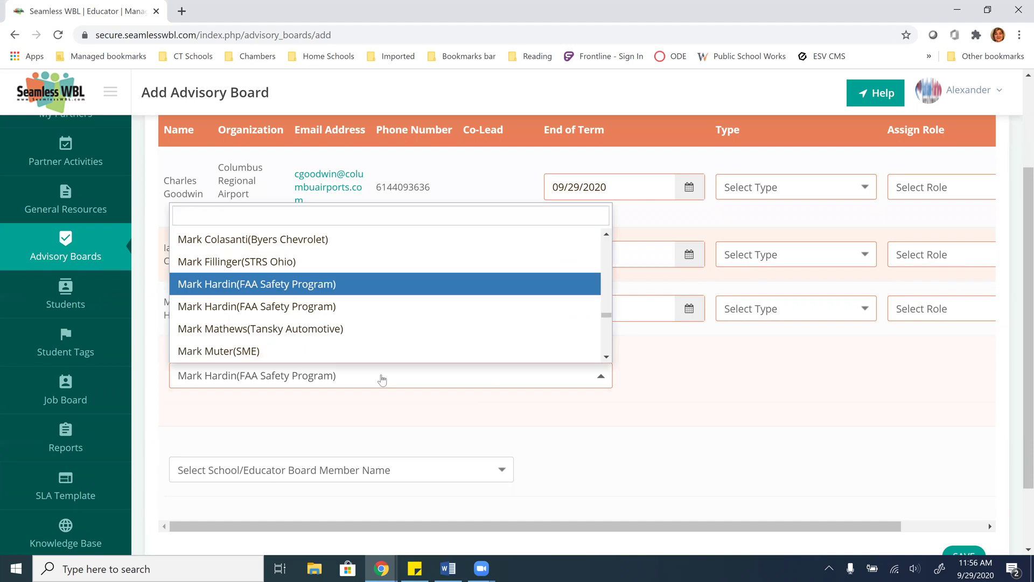
{"action": "type", "text": "avi"}
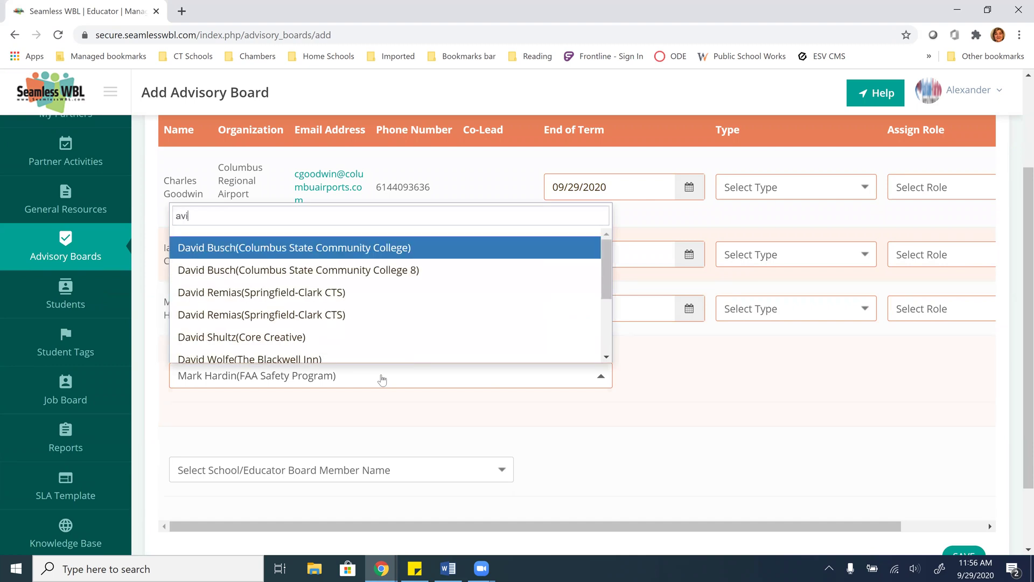
{"action": "type", "text": "l"}
{"action": "key", "text": "BackSpace"}
{"action": "type", "text": "a"}
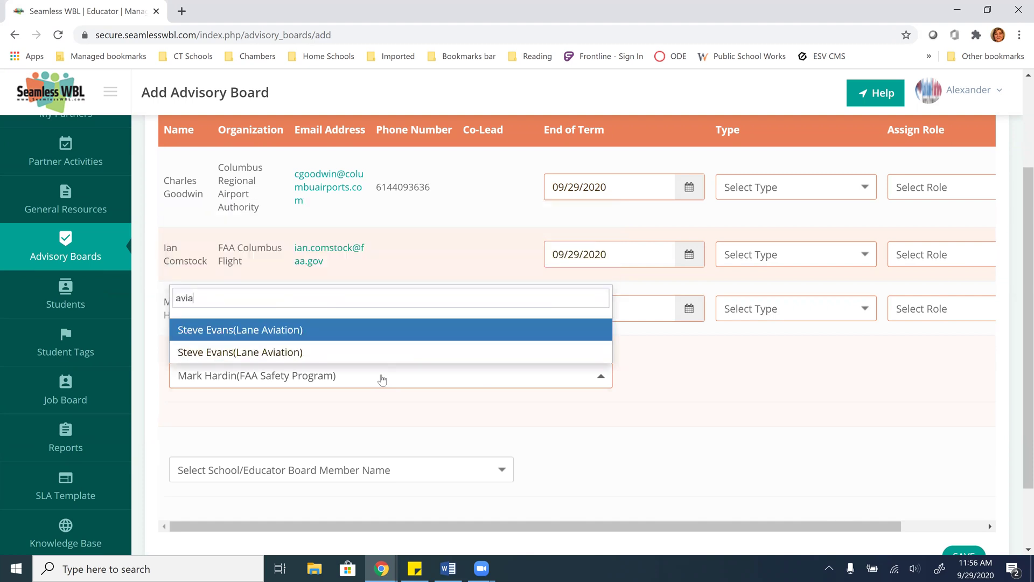
{"action": "type", "text": "tio"}
{"action": "left_click", "coordinate": [261, 337]}
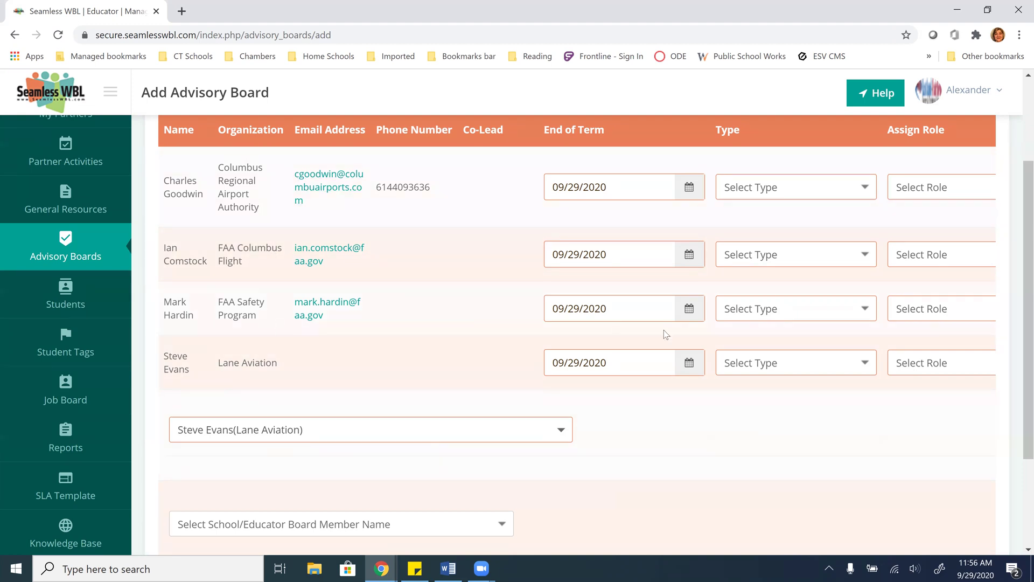
- Add the second Eastland-Fairfield Career & Technical Schools educator whose name starts with J as a school board member
{"action": "left_click", "coordinate": [427, 529]}
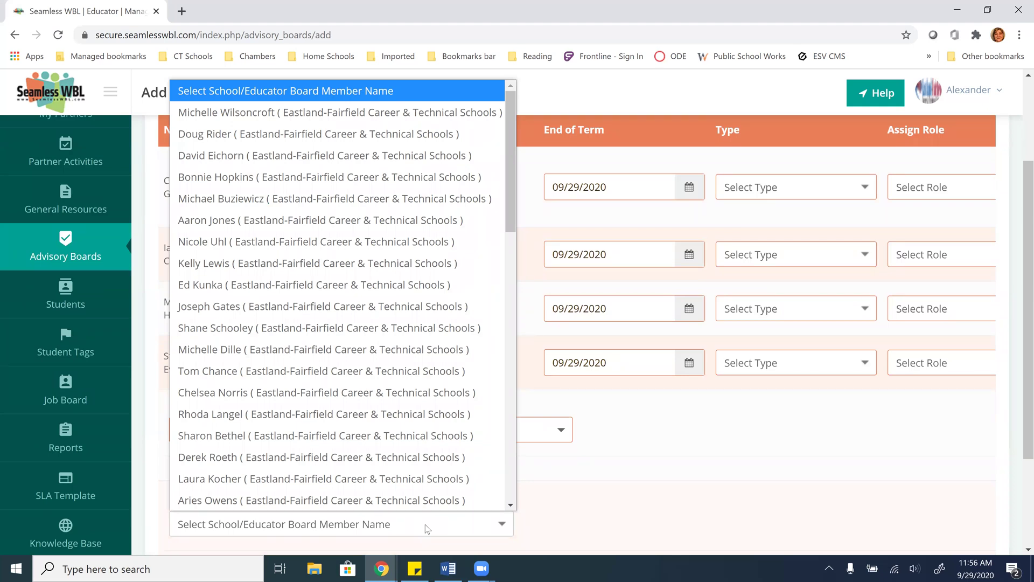
{"action": "key", "text": "j"}
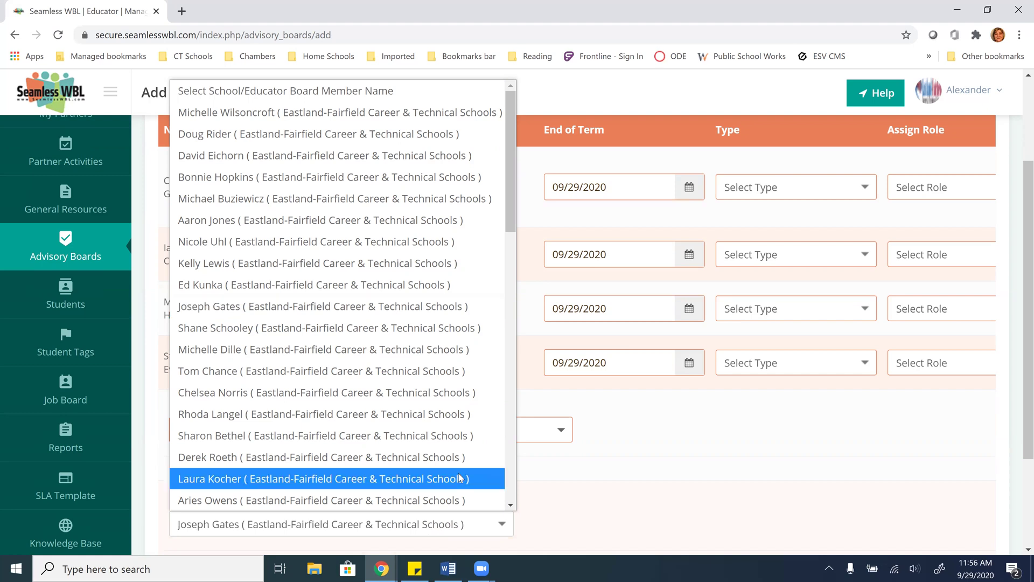
{"action": "key", "text": "j"}
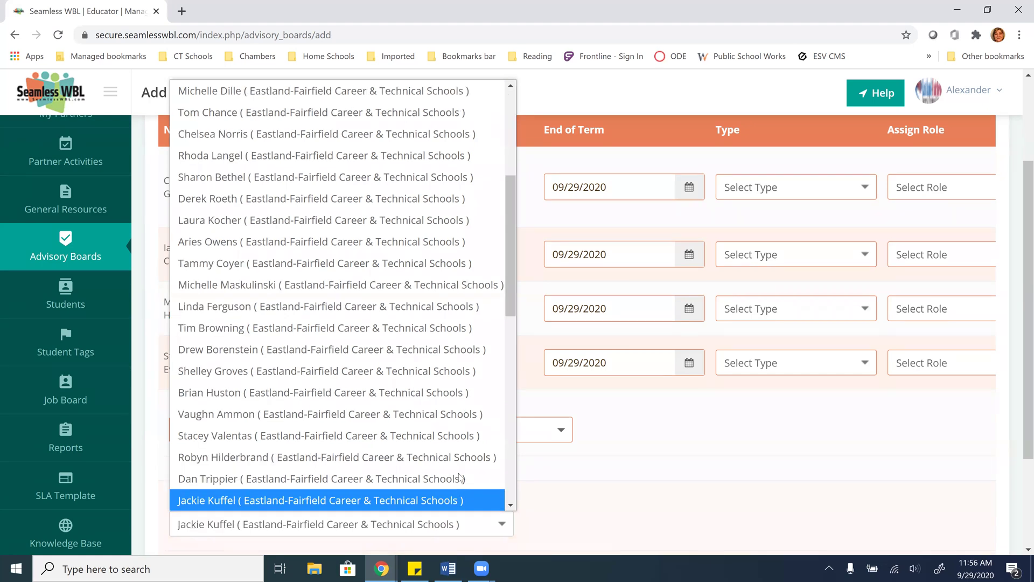
{"action": "key", "text": "Return"}
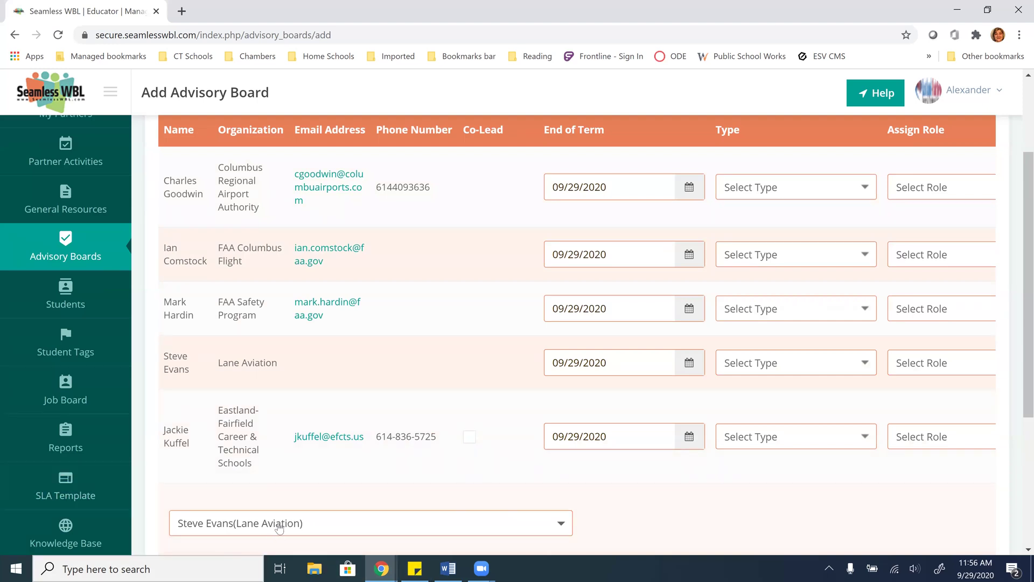
{"action": "left_click", "coordinate": [322, 521]}
{"action": "type", "text": "chr"}
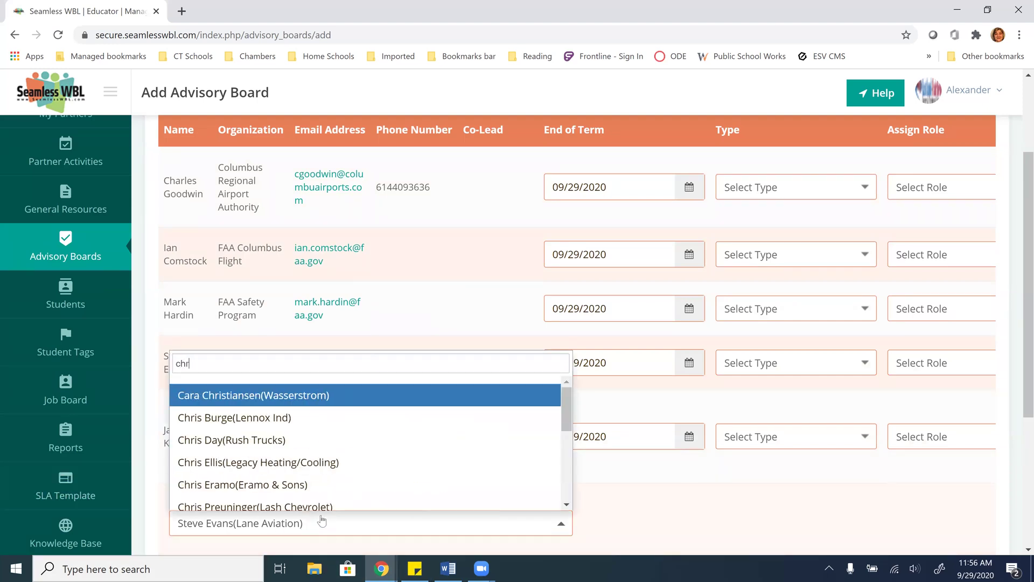
{"action": "type", "text": "istin"}
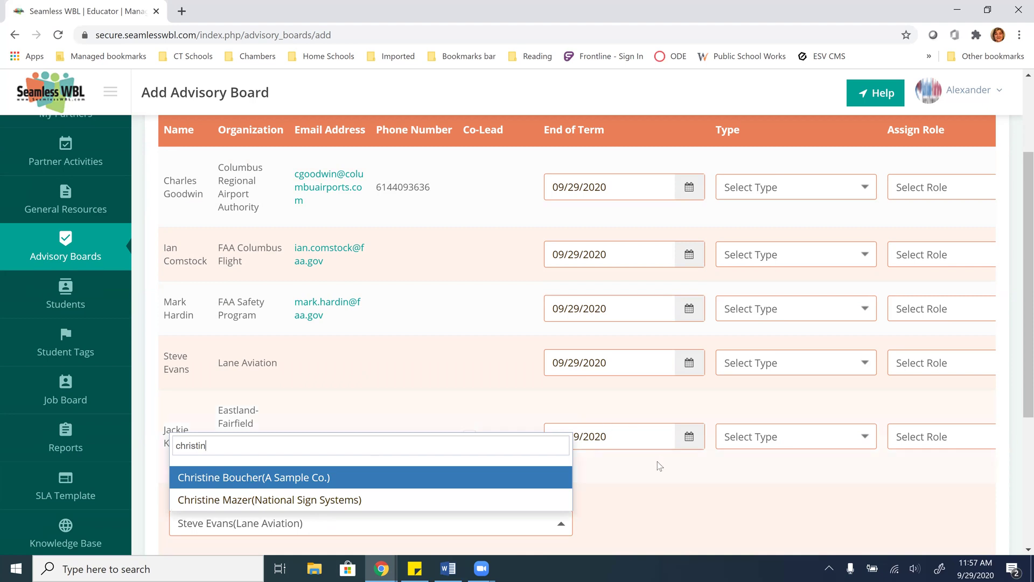
{"action": "left_click", "coordinate": [666, 482]}
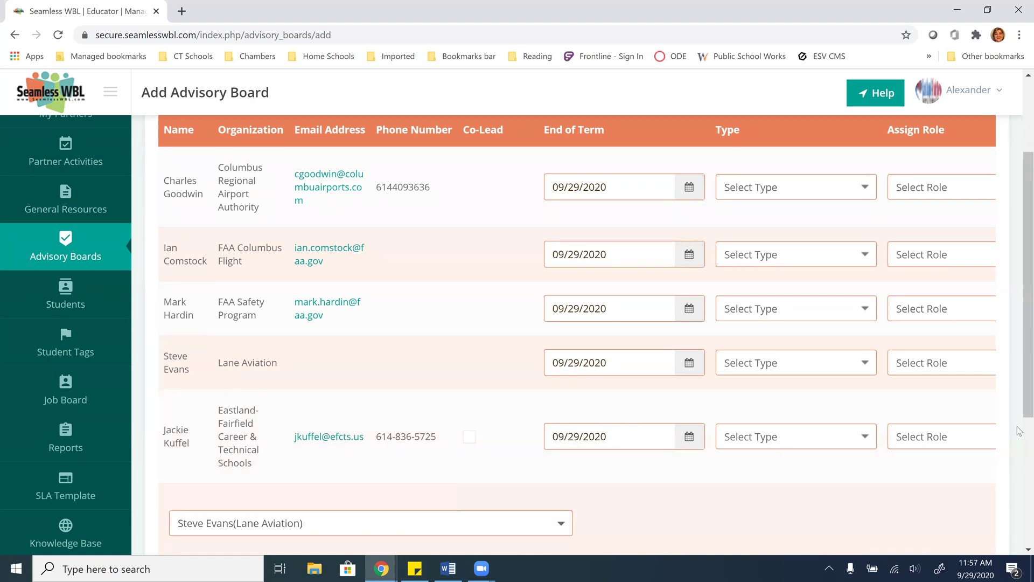
- Add the last-listed Eastland-Fairfield Career & Technical Schools educator as another school board member
{"action": "scroll", "coordinate": [1020, 302], "scroll_direction": "down", "scroll_amount": 4}
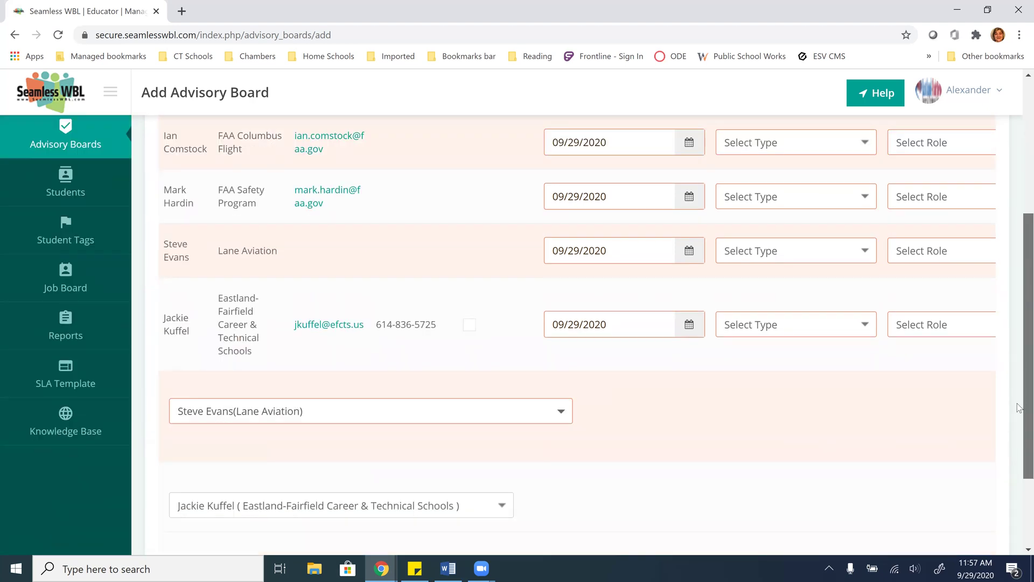
{"action": "left_click", "coordinate": [382, 426]}
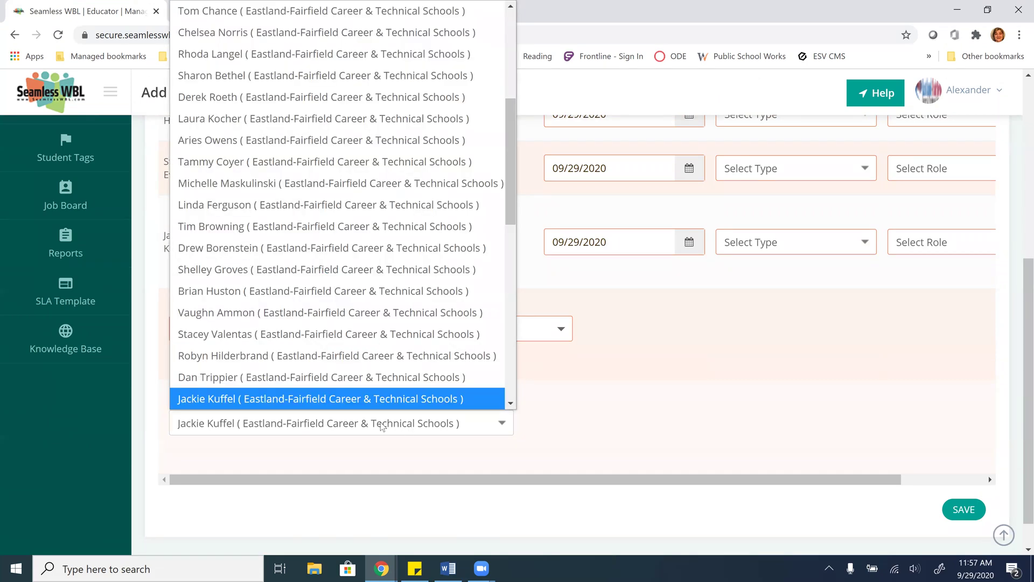
{"action": "key", "text": "End"}
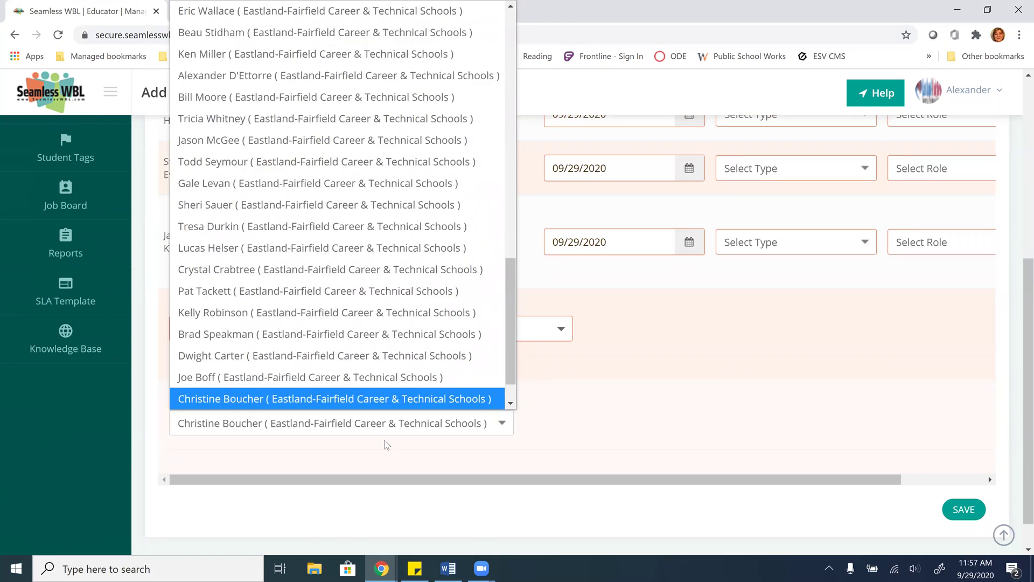
{"action": "left_click", "coordinate": [386, 404]}
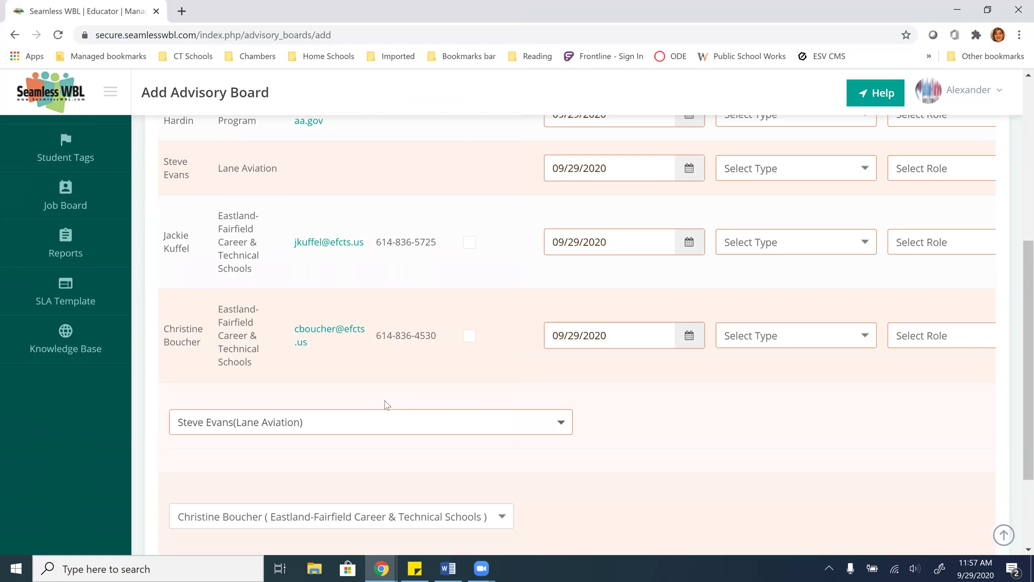
- Set the end of term for the Columbus Regional Airport Authority member to 06/01/2021
{"action": "left_click_drag", "start_coordinate": [1018, 355], "coordinate": [1018, 287]}
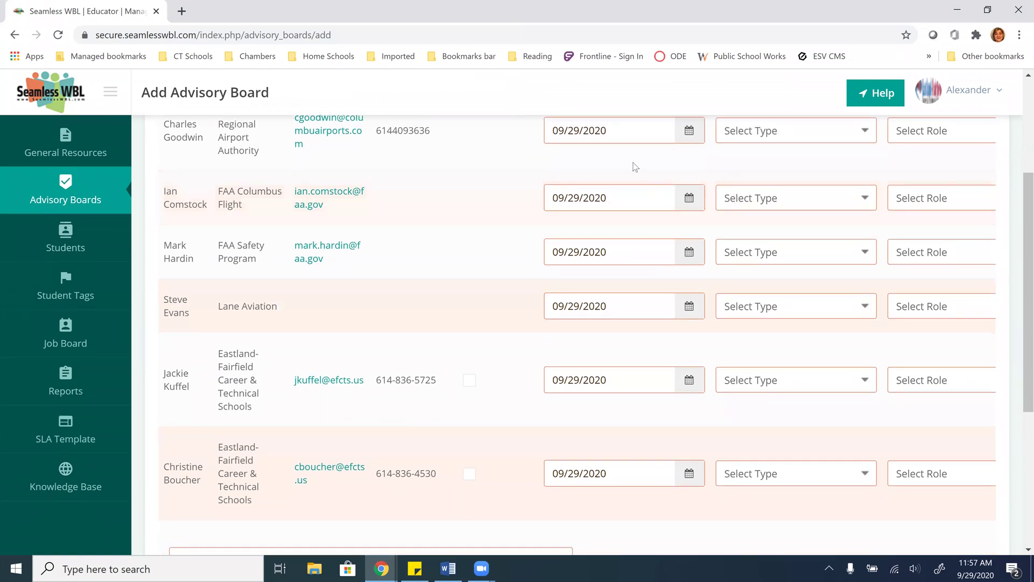
{"action": "left_click", "coordinate": [693, 132]}
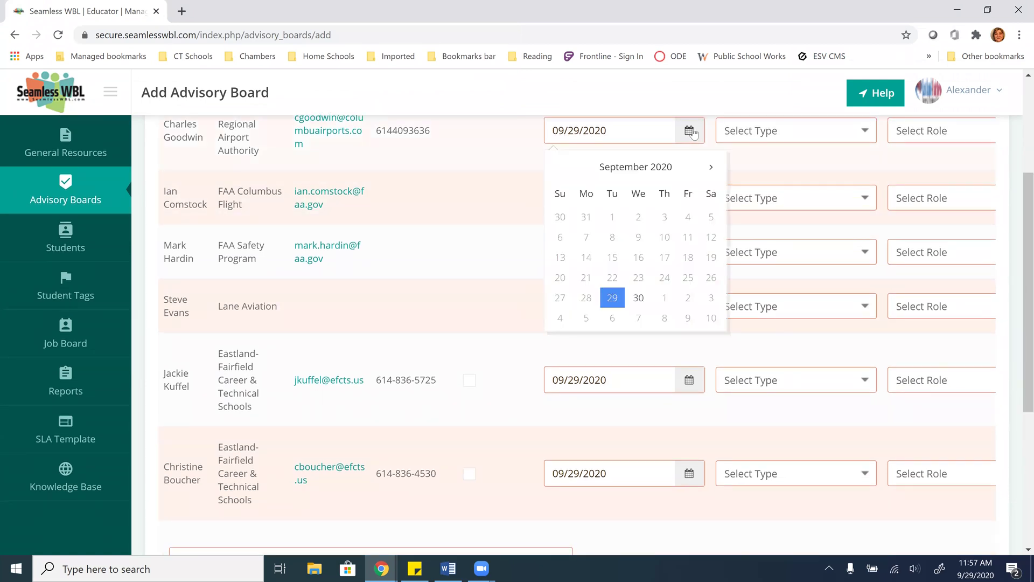
{"action": "left_click", "coordinate": [711, 169]}
{"action": "left_click", "coordinate": [711, 169]}
{"action": "left_click", "coordinate": [711, 168]}
{"action": "left_click", "coordinate": [711, 169]}
{"action": "left_click", "coordinate": [711, 169]}
{"action": "left_click", "coordinate": [711, 169]}
{"action": "left_click", "coordinate": [711, 169]}
{"action": "left_click", "coordinate": [711, 168]}
{"action": "left_click", "coordinate": [711, 169]}
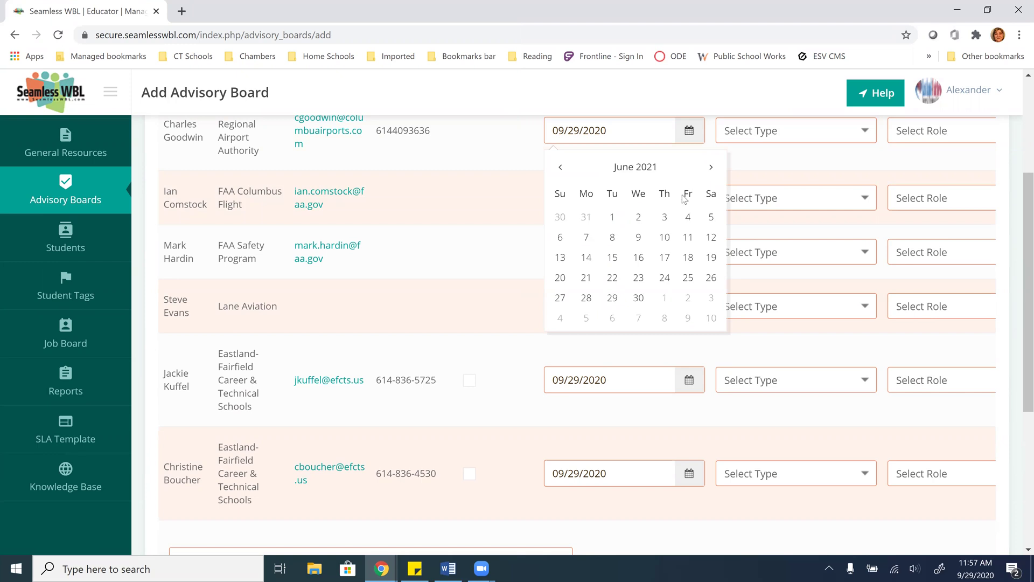
{"action": "left_click", "coordinate": [605, 217]}
- Set the FAA Columbus Flight member's end of term to 06/01/2021
{"action": "left_click", "coordinate": [613, 201]}
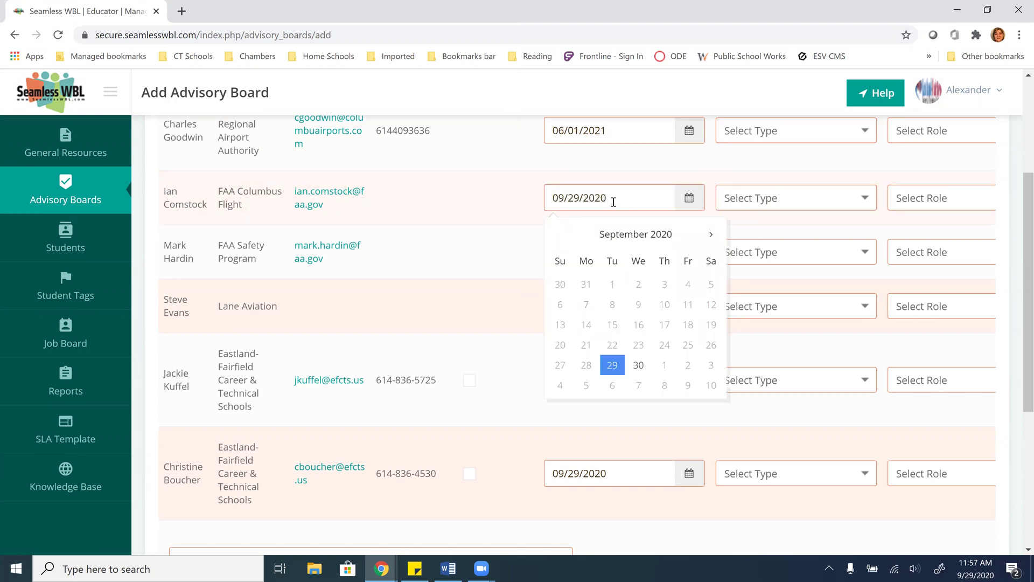
{"action": "left_click", "coordinate": [711, 235]}
{"action": "left_click", "coordinate": [711, 234]}
{"action": "left_click", "coordinate": [711, 234]}
{"action": "left_click", "coordinate": [711, 235]}
{"action": "left_click", "coordinate": [711, 235]}
{"action": "left_click", "coordinate": [711, 235]}
{"action": "left_click", "coordinate": [711, 235]}
{"action": "left_click", "coordinate": [711, 235]}
{"action": "left_click", "coordinate": [711, 235]}
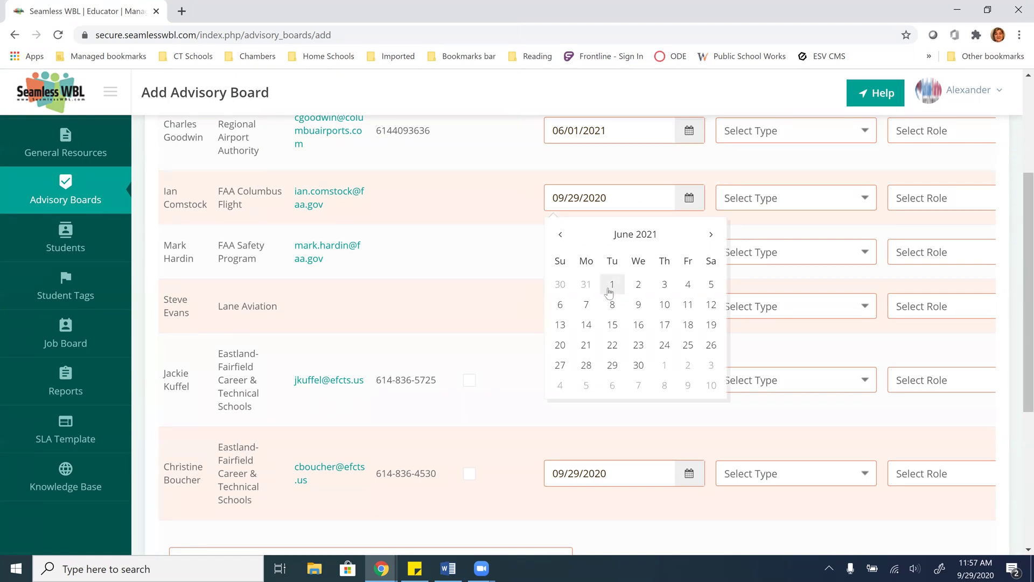
{"action": "left_click", "coordinate": [612, 286]}
- Set the FAA Safety Program member's end of term to 06/01/2021
{"action": "left_click", "coordinate": [690, 252]}
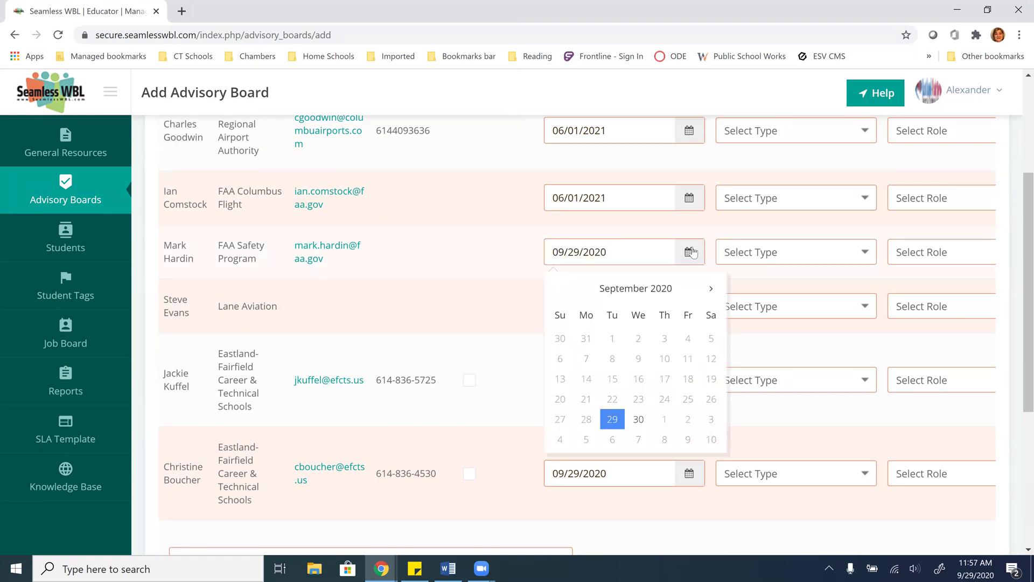
{"action": "double_click", "coordinate": [711, 289]}
{"action": "triple_click", "coordinate": [711, 288]}
{"action": "triple_click", "coordinate": [711, 288]}
{"action": "left_click", "coordinate": [711, 289]}
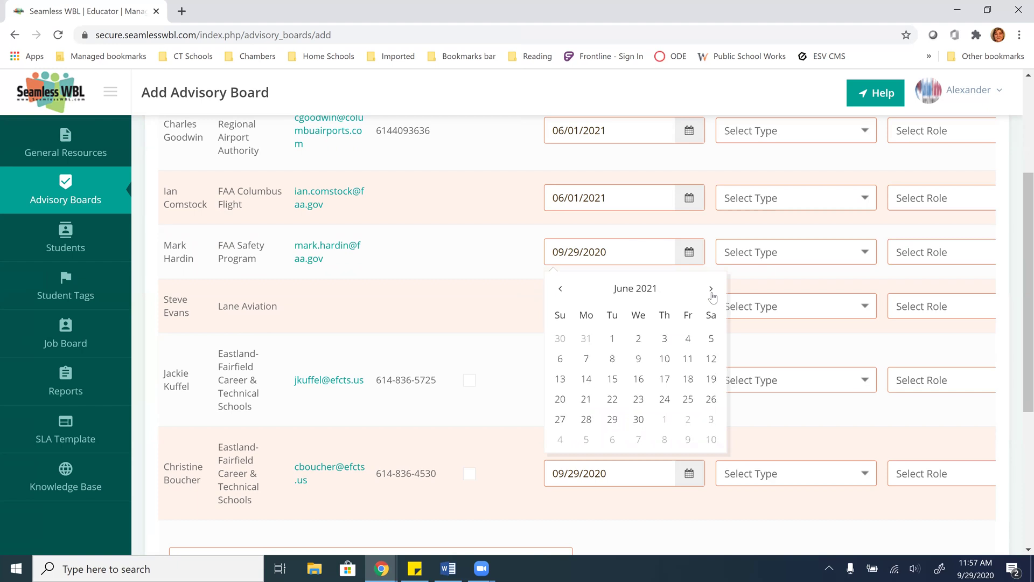
{"action": "left_click", "coordinate": [612, 338]}
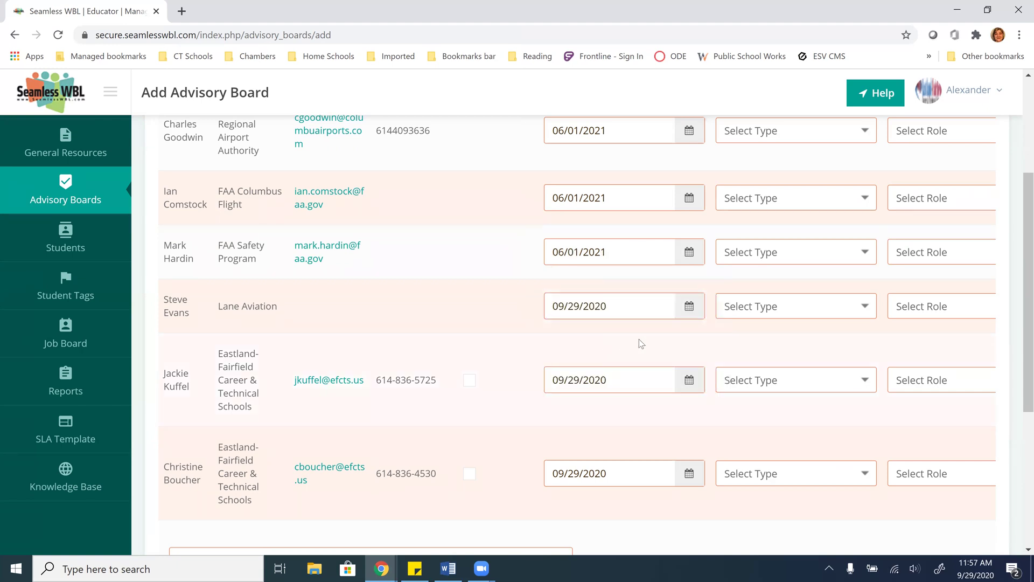
- Set the Lane Aviation member's end of term to 06/01/2021
{"action": "left_click", "coordinate": [688, 308]}
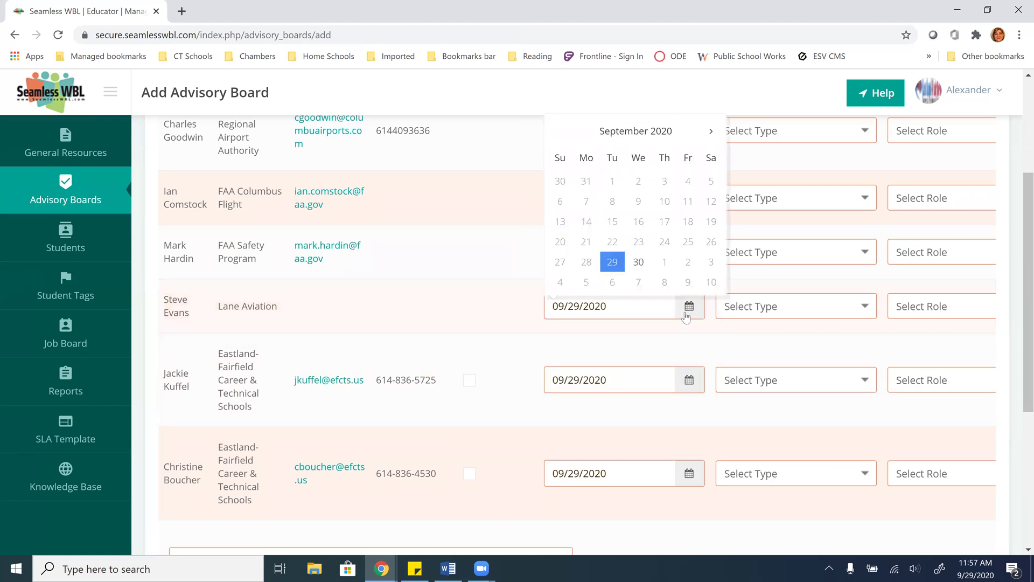
{"action": "left_click", "coordinate": [711, 132]}
{"action": "triple_click", "coordinate": [712, 131]}
{"action": "triple_click", "coordinate": [711, 131]}
{"action": "double_click", "coordinate": [713, 132]}
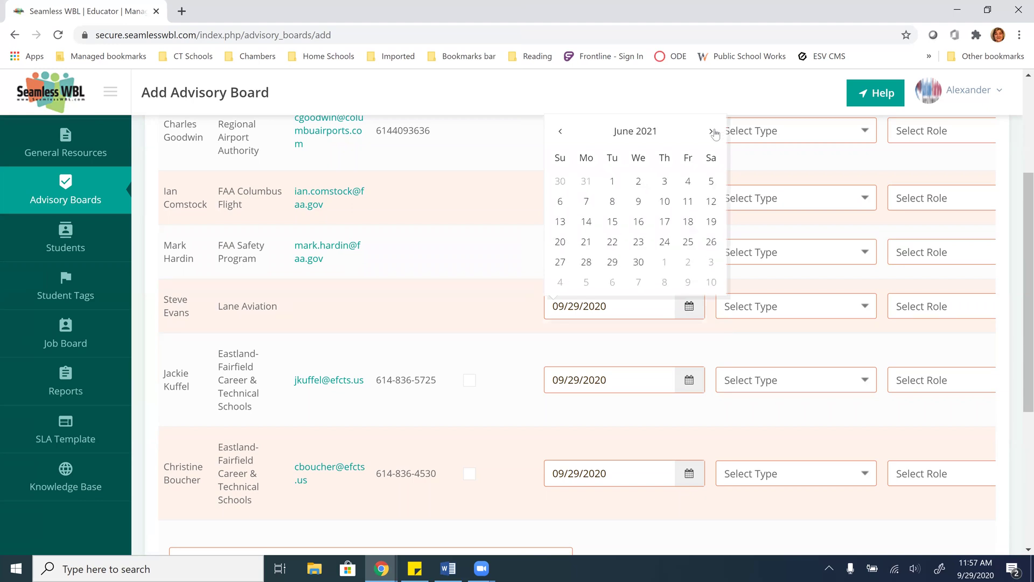
{"action": "left_click", "coordinate": [612, 181]}
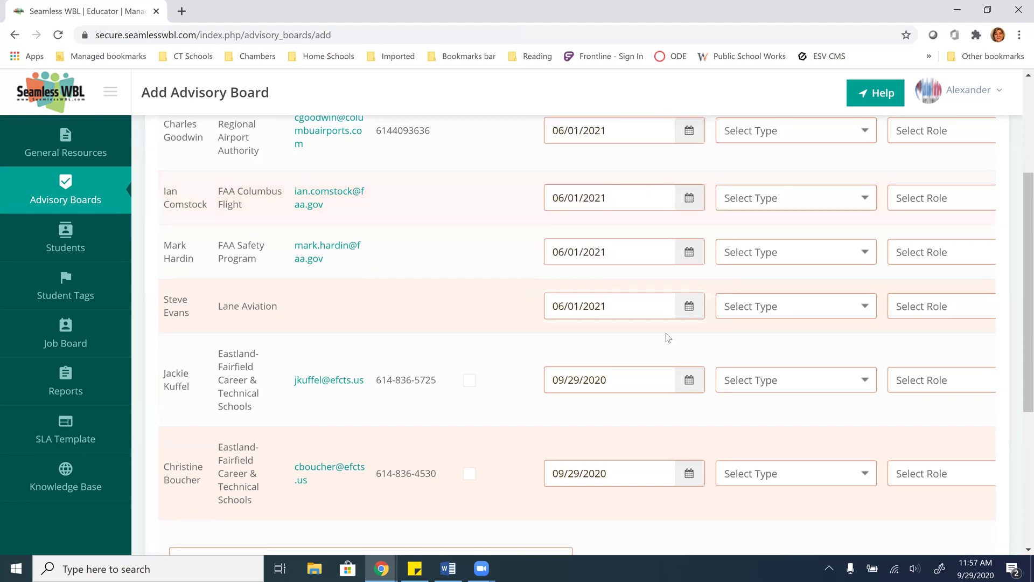
- Set the end of term for the first Eastland-Fairfield Career & Technical Schools member to 06/01/2021
{"action": "left_click", "coordinate": [690, 379]}
{"action": "left_click", "coordinate": [711, 206]}
{"action": "left_click", "coordinate": [711, 206]}
{"action": "left_click", "coordinate": [712, 206]}
{"action": "left_click", "coordinate": [711, 206]}
{"action": "left_click", "coordinate": [711, 206]}
{"action": "left_click", "coordinate": [711, 206]}
{"action": "left_click", "coordinate": [712, 207]}
{"action": "left_click", "coordinate": [712, 206]}
{"action": "left_click", "coordinate": [712, 206]}
{"action": "left_click", "coordinate": [613, 255]}
- Set the end of term for the second Eastland-Fairfield Career & Technical Schools member to 06/01/2021
{"action": "left_click", "coordinate": [688, 474]}
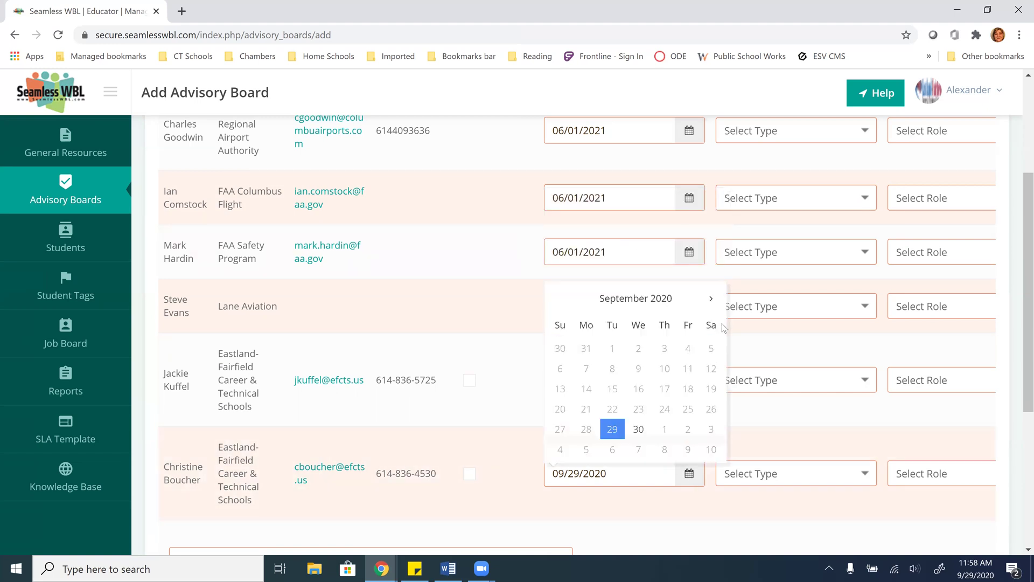
{"action": "left_click", "coordinate": [711, 299]}
{"action": "left_click", "coordinate": [712, 299]}
{"action": "left_click", "coordinate": [712, 299]}
{"action": "left_click", "coordinate": [712, 299]}
{"action": "left_click", "coordinate": [711, 298]}
{"action": "left_click", "coordinate": [711, 299]}
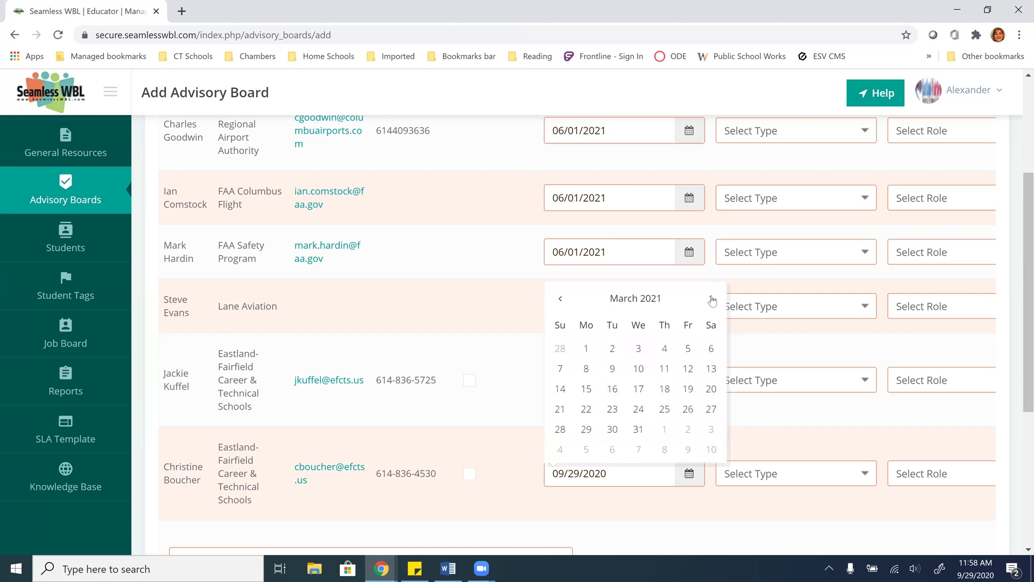
{"action": "left_click", "coordinate": [712, 299]}
{"action": "left_click", "coordinate": [712, 298]}
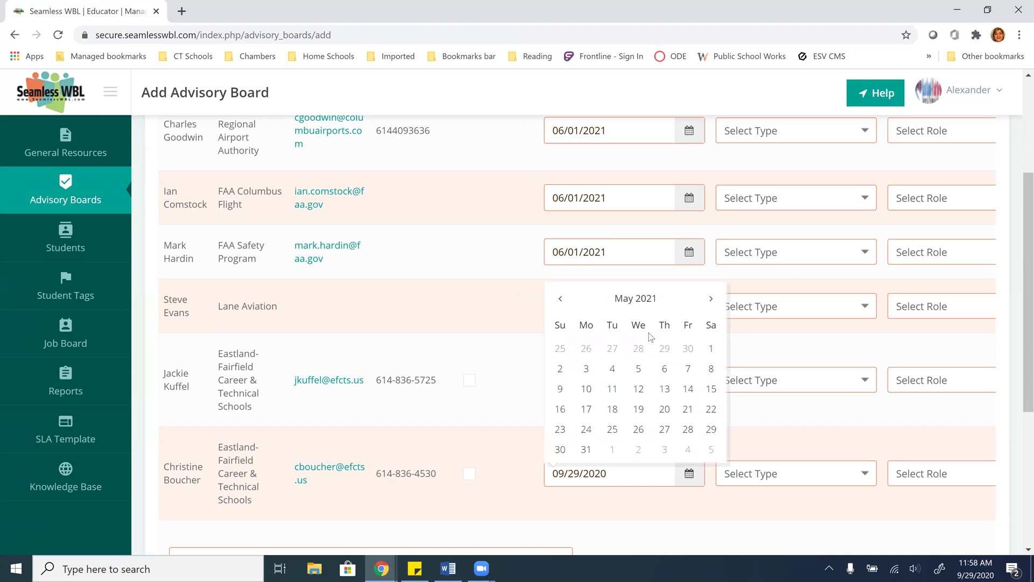
{"action": "left_click", "coordinate": [712, 299]}
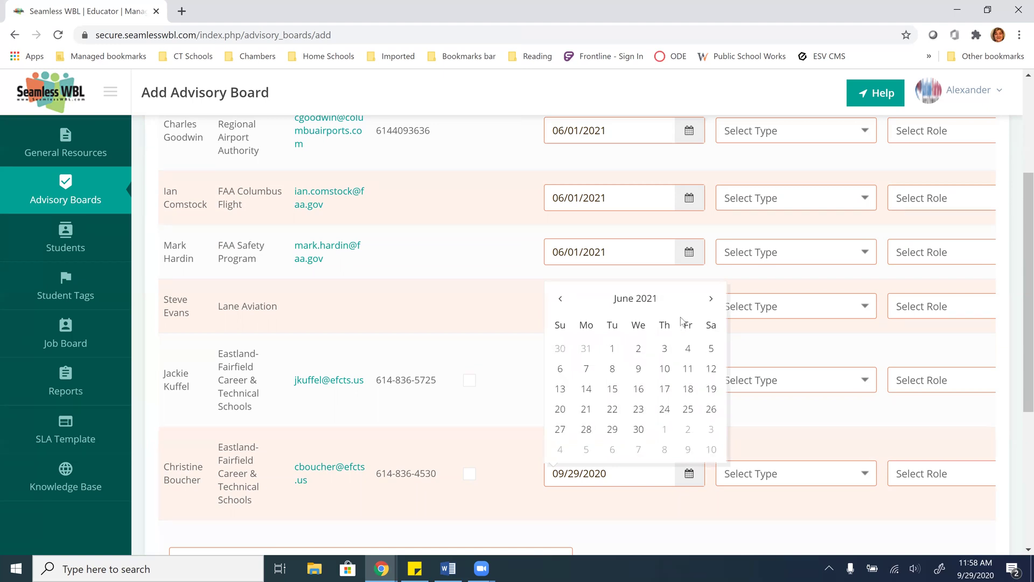
{"action": "left_click", "coordinate": [612, 349]}
- Set the type to Business Coalition for the airport authority, both FAA and the Lane Aviation members
{"action": "left_click_drag", "start_coordinate": [1020, 348], "coordinate": [1010, 312]}
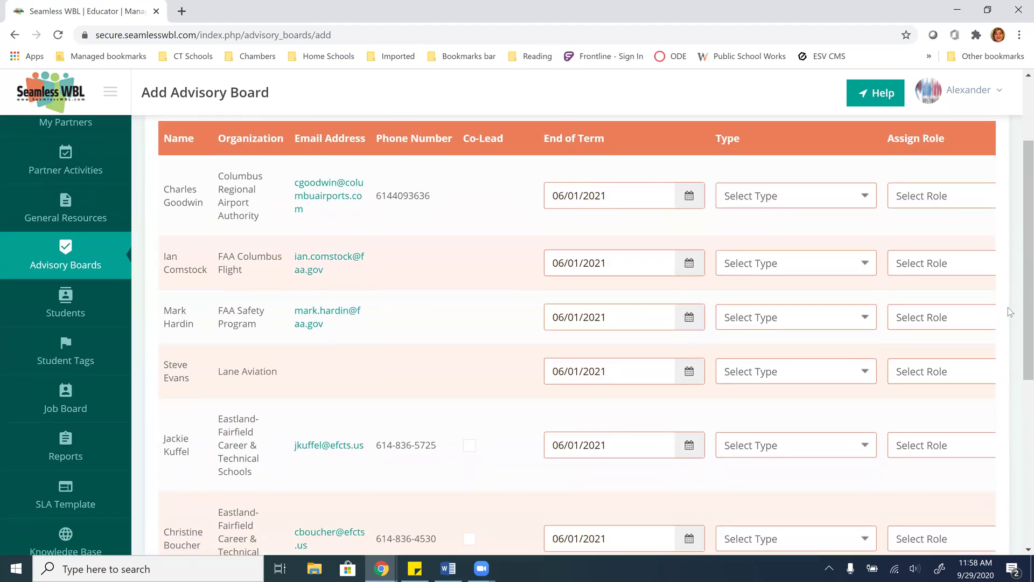
{"action": "left_click", "coordinate": [859, 196]}
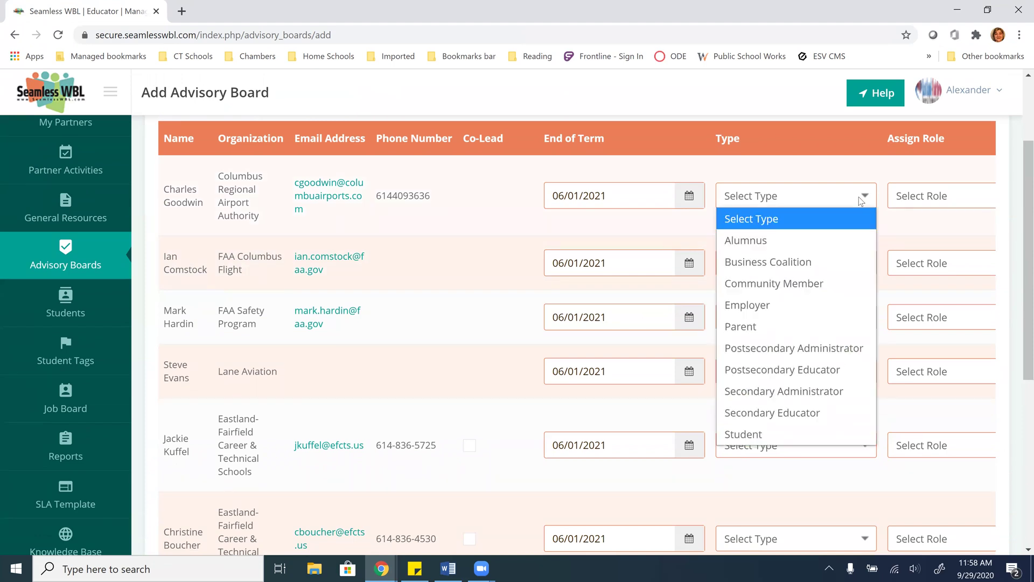
{"action": "left_click", "coordinate": [822, 261]}
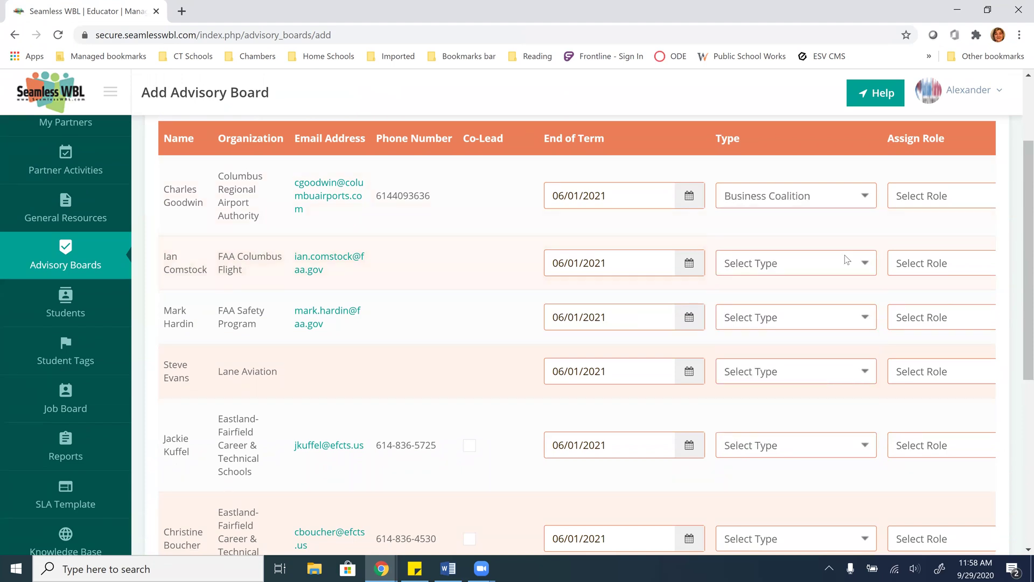
{"action": "left_click", "coordinate": [860, 264]}
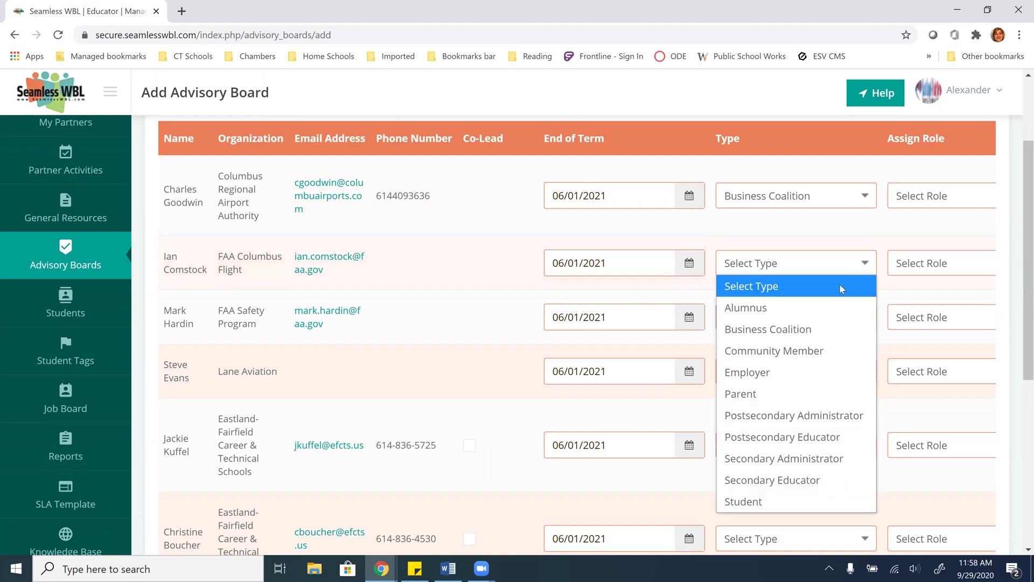
{"action": "left_click", "coordinate": [829, 332]}
{"action": "left_click", "coordinate": [859, 317]}
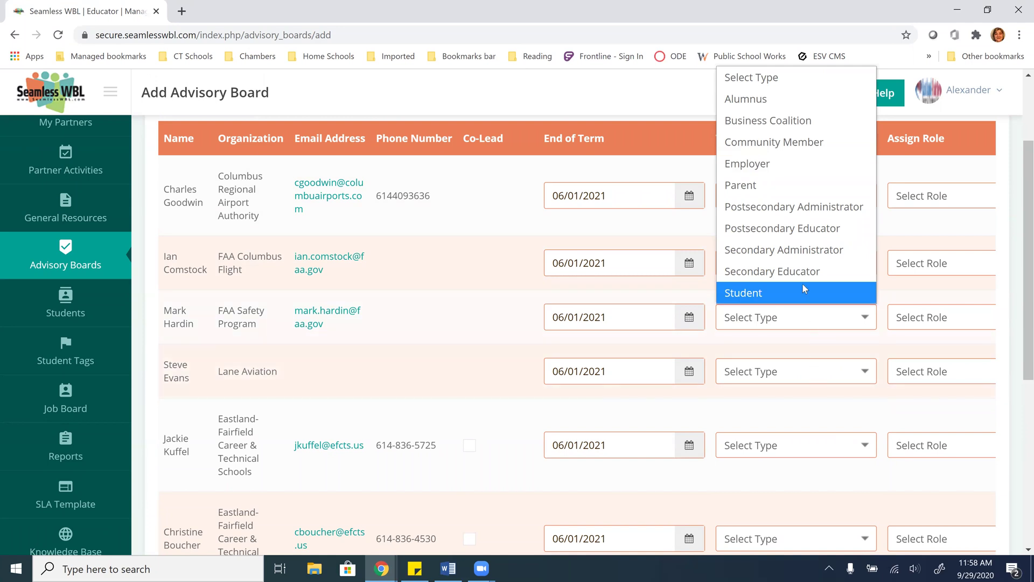
{"action": "left_click", "coordinate": [774, 120]}
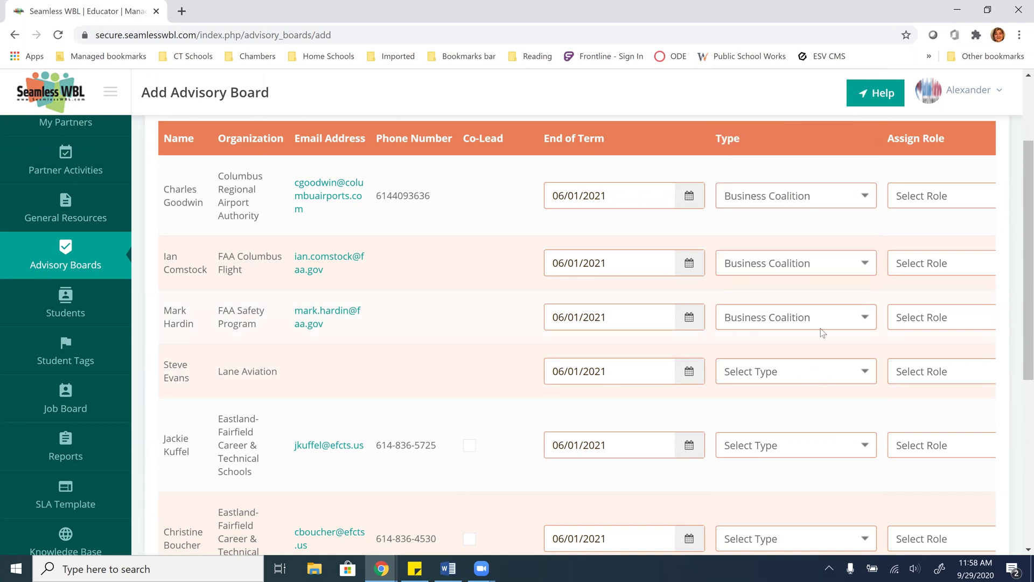
{"action": "left_click", "coordinate": [812, 380]}
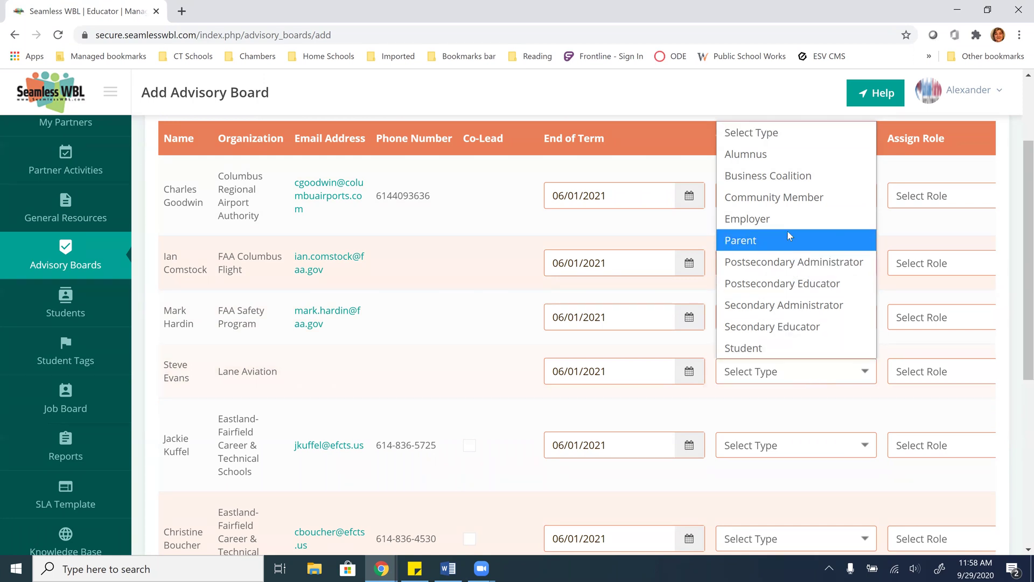
{"action": "left_click", "coordinate": [785, 182]}
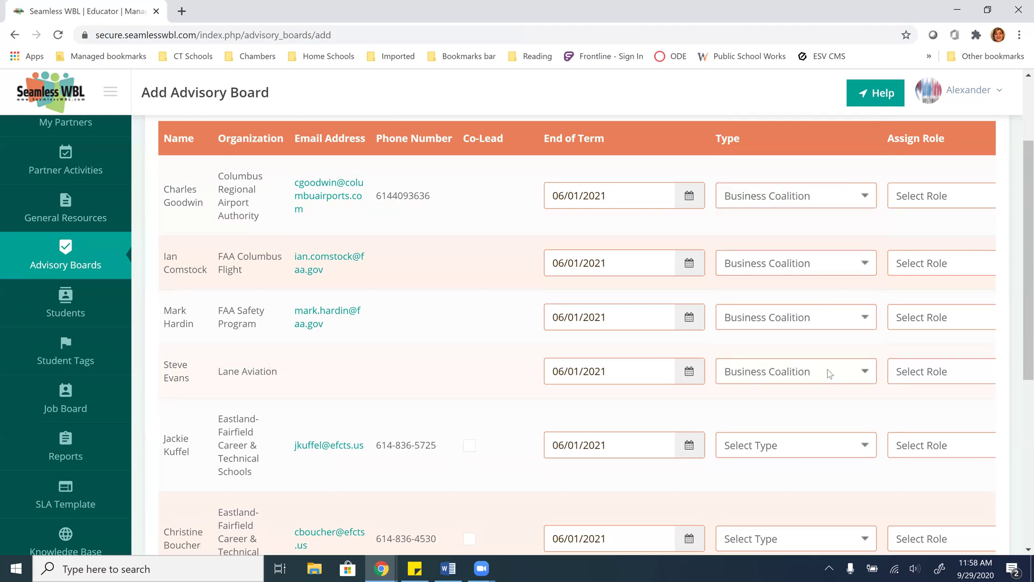
- Set the first Eastland-Fairfield member's type to Secondary Administrator and the second one's to Secondary Educator
{"action": "left_click", "coordinate": [796, 446]}
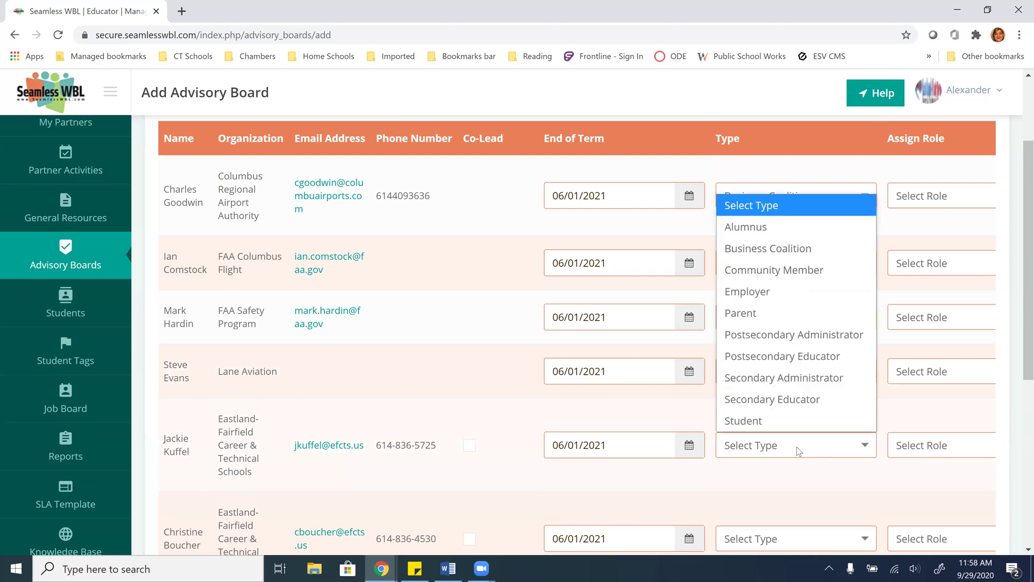
{"action": "left_click", "coordinate": [796, 380]}
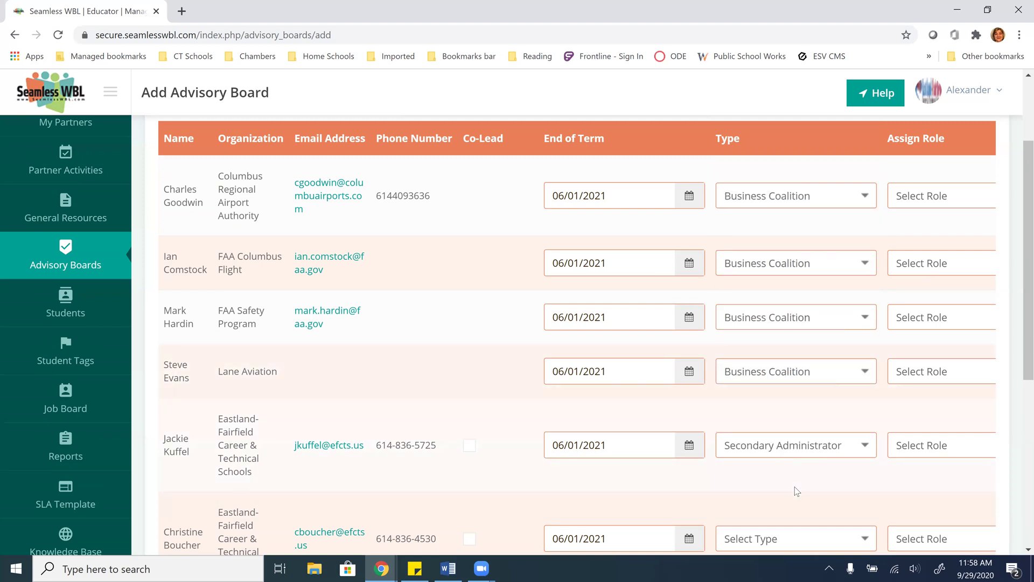
{"action": "left_click", "coordinate": [775, 540]}
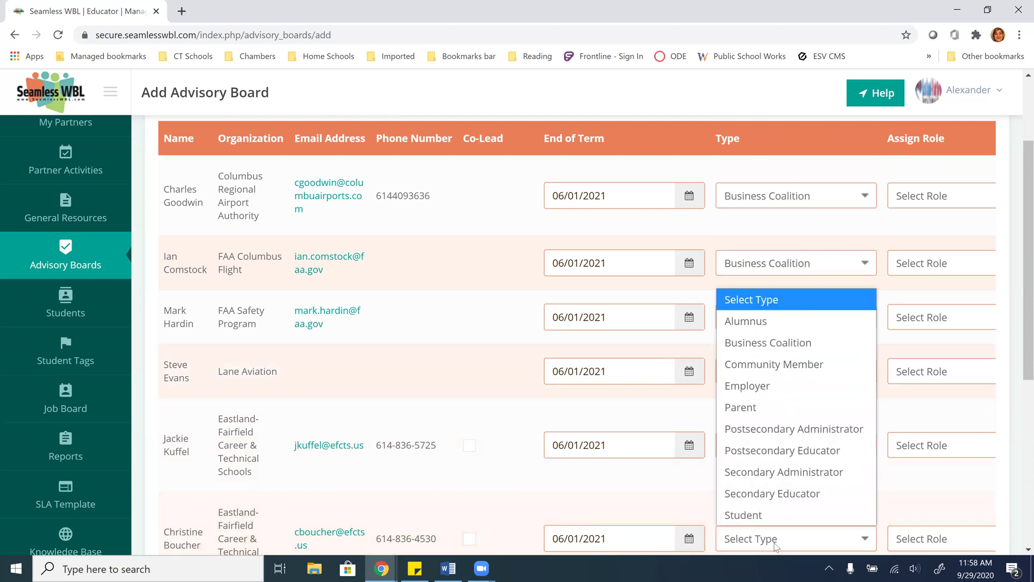
{"action": "left_click", "coordinate": [774, 494]}
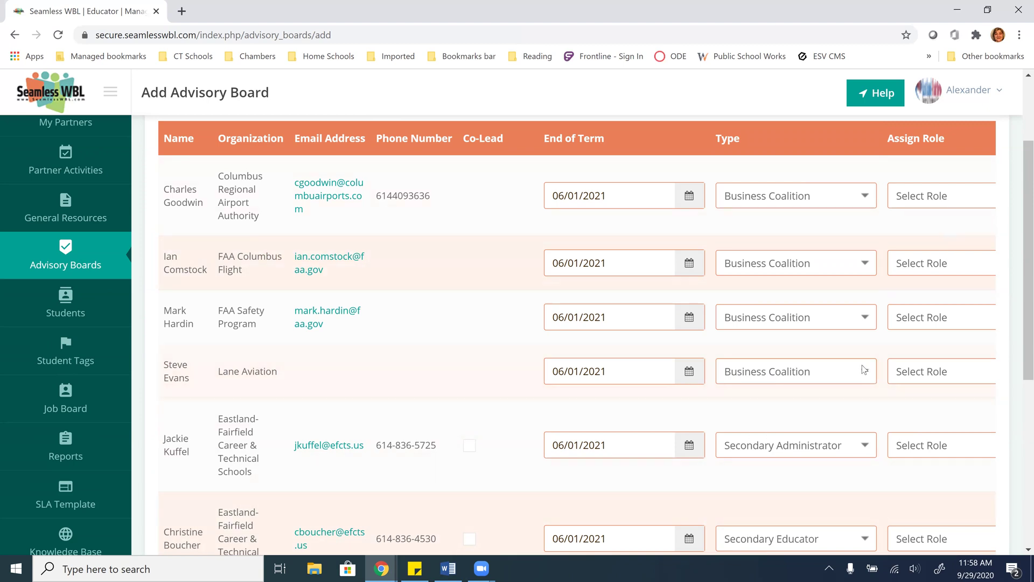
- Assign the Board Member role to the four Business Coalition members
{"action": "left_click", "coordinate": [940, 198]}
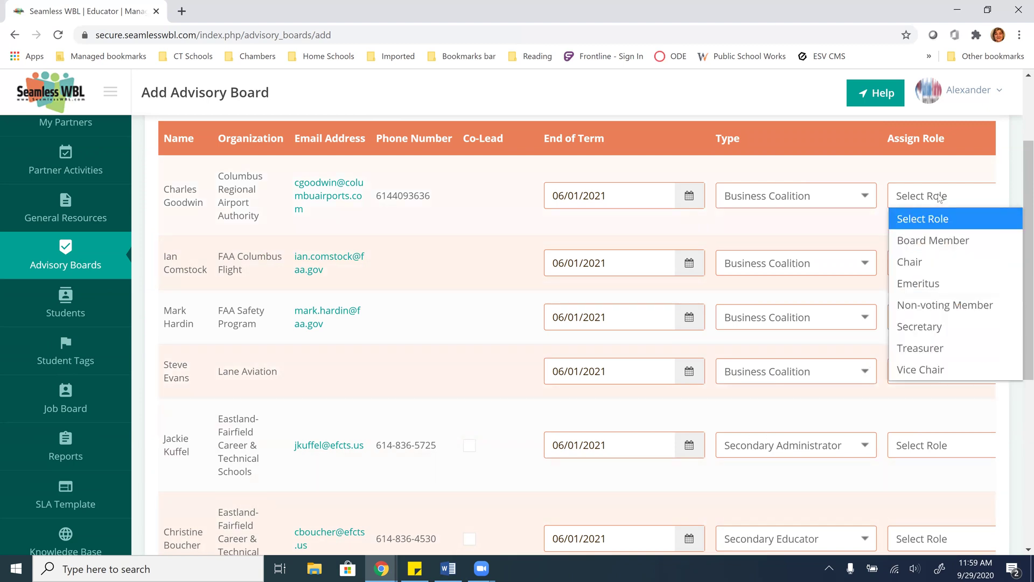
{"action": "left_click", "coordinate": [922, 245]}
{"action": "left_click", "coordinate": [920, 268]}
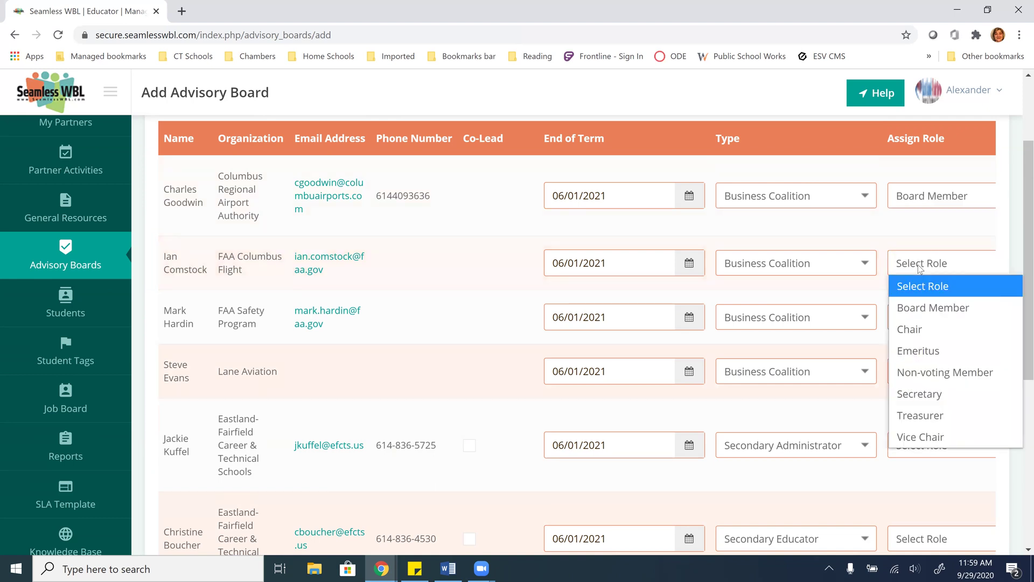
{"action": "left_click", "coordinate": [920, 307]}
{"action": "left_click", "coordinate": [921, 318]}
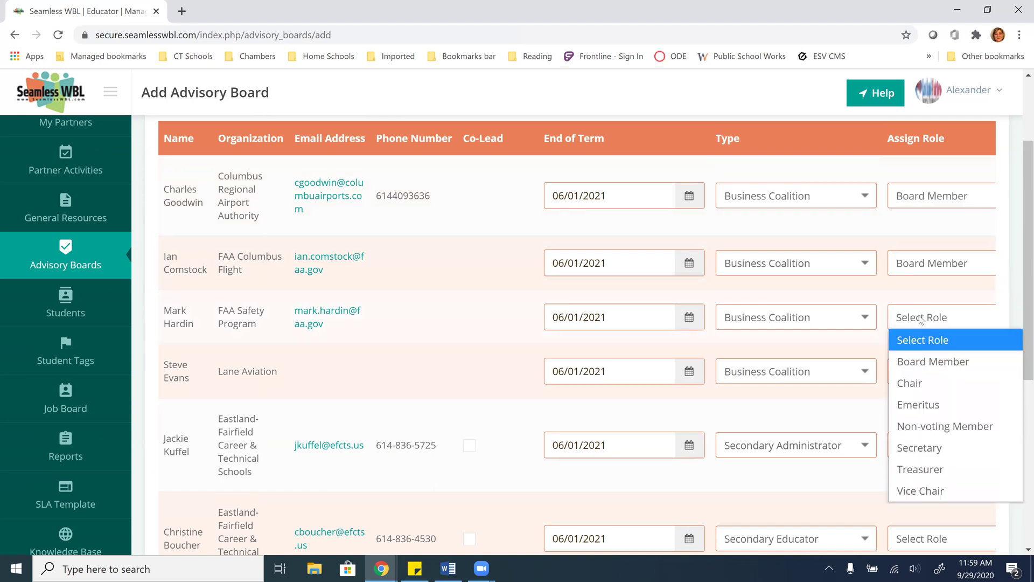
{"action": "left_click", "coordinate": [928, 361]}
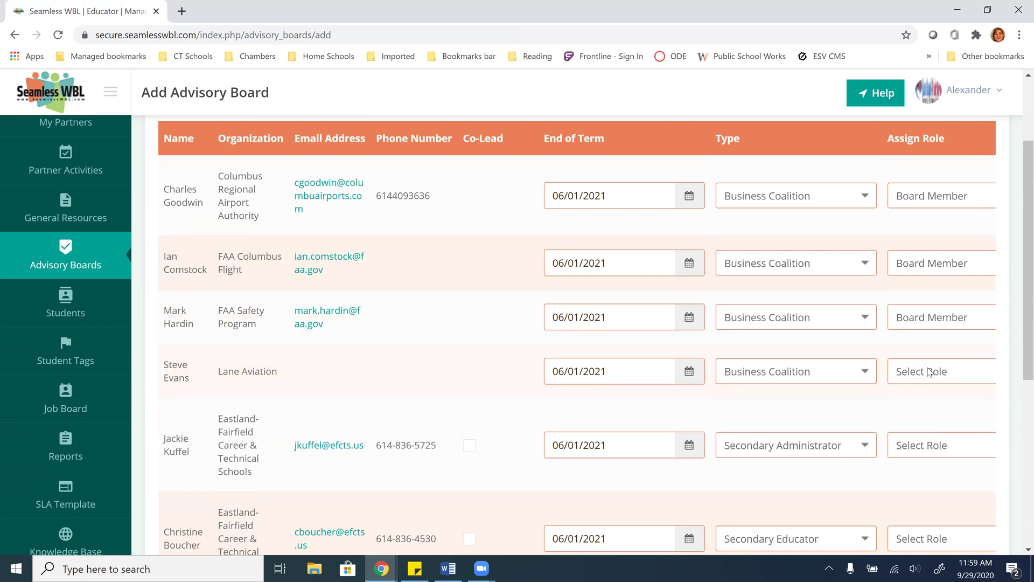
{"action": "left_click", "coordinate": [925, 377]}
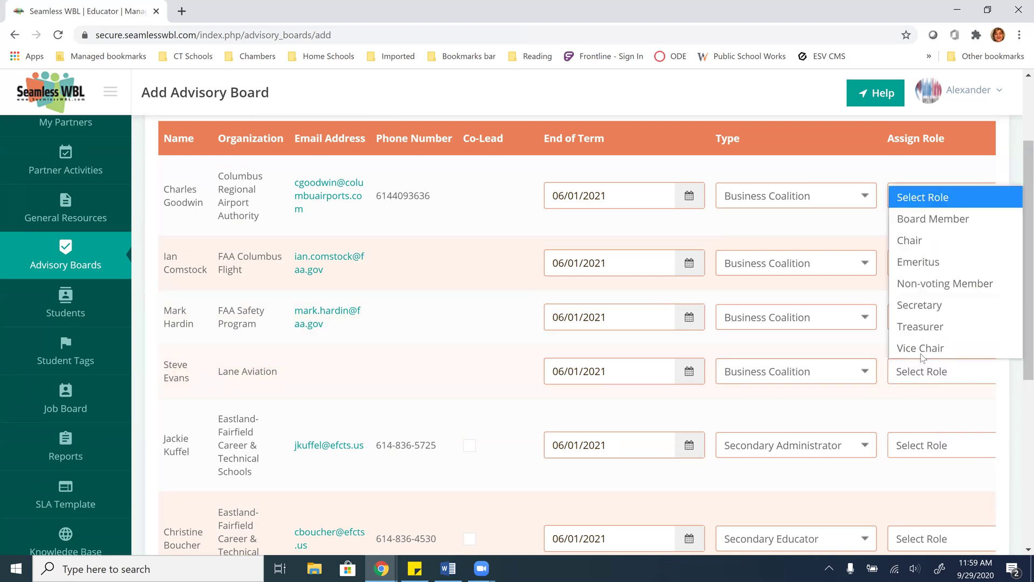
{"action": "left_click", "coordinate": [917, 219]}
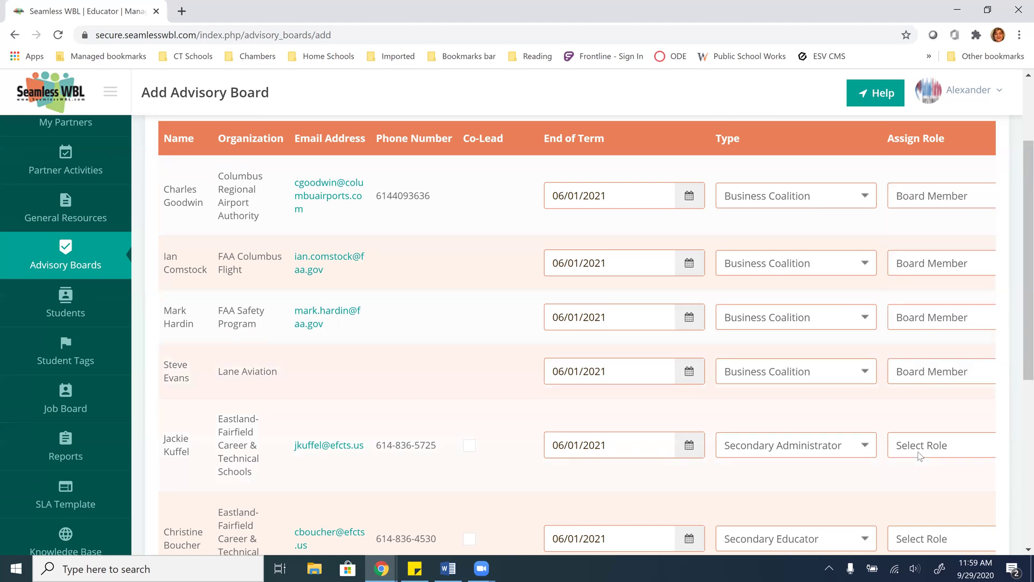
- Assign the Board Member role to the Secondary Administrator from Eastland-Fairfield Career & Technical Schools
{"action": "left_click", "coordinate": [922, 446]}
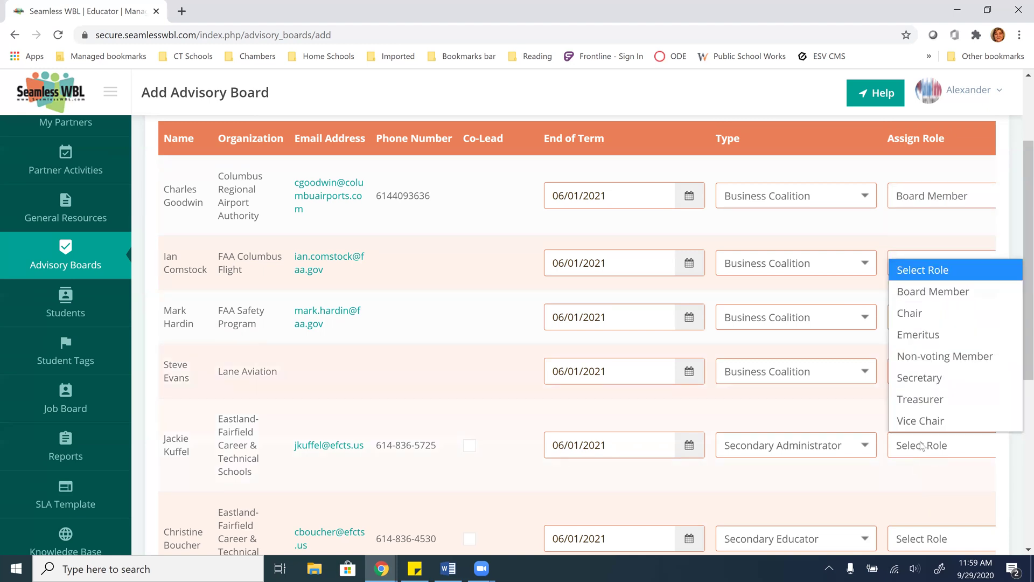
{"action": "left_click", "coordinate": [926, 296]}
{"action": "left_click_drag", "start_coordinate": [1020, 289], "coordinate": [1020, 372]}
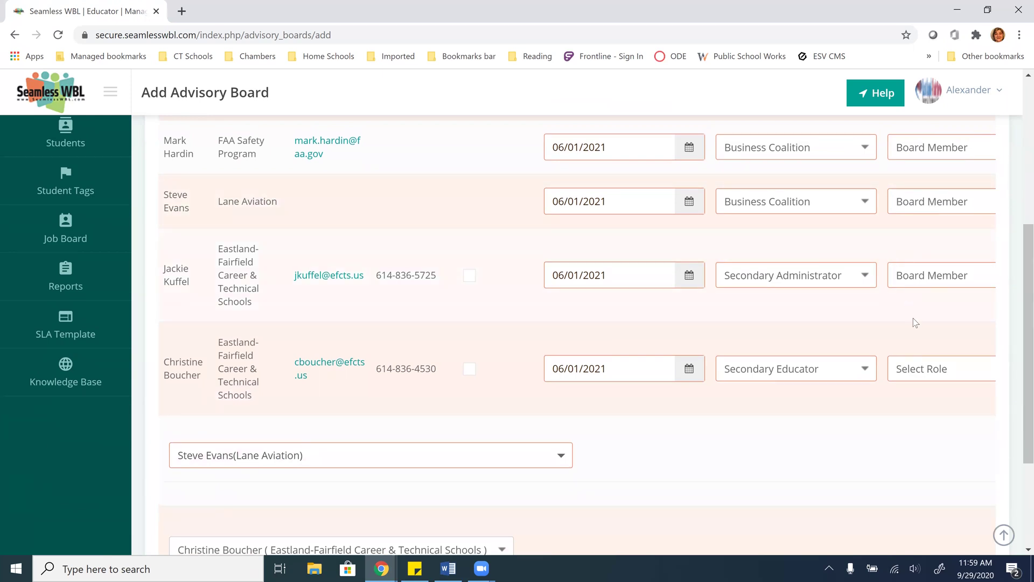
- Assign the Board Member role to the Secondary Educator from Eastland-Fairfield Career & Technical Schools and save the advisory board
{"action": "left_click", "coordinate": [921, 377]}
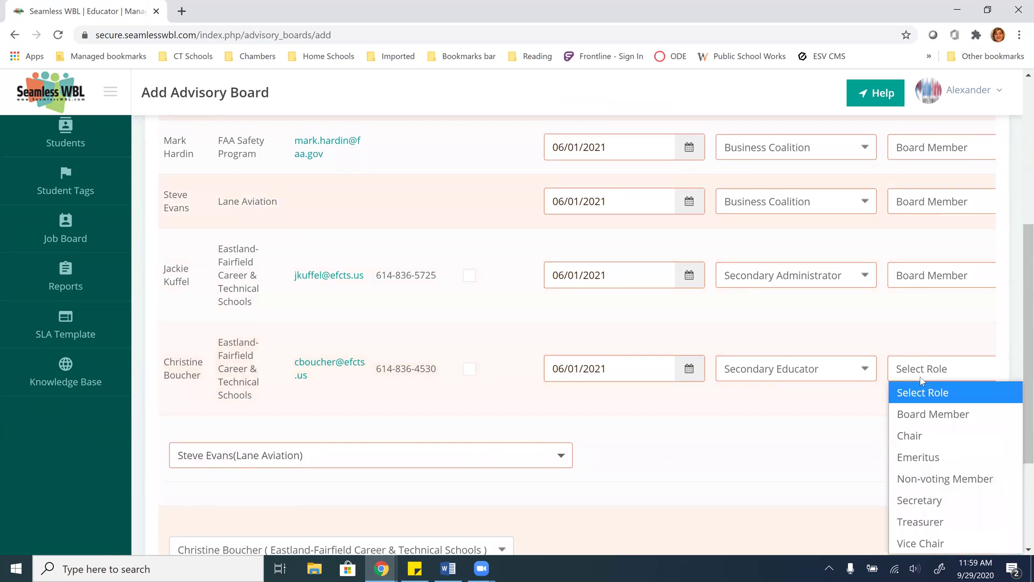
{"action": "left_click", "coordinate": [921, 414]}
{"action": "scroll", "coordinate": [1018, 481], "scroll_direction": "down", "scroll_amount": 3}
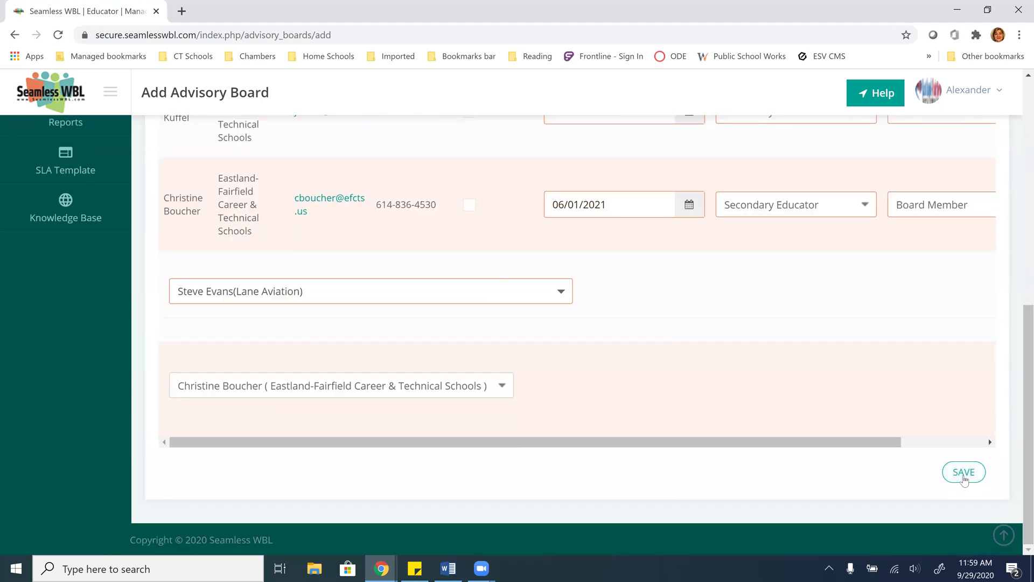
{"action": "left_click", "coordinate": [963, 473]}
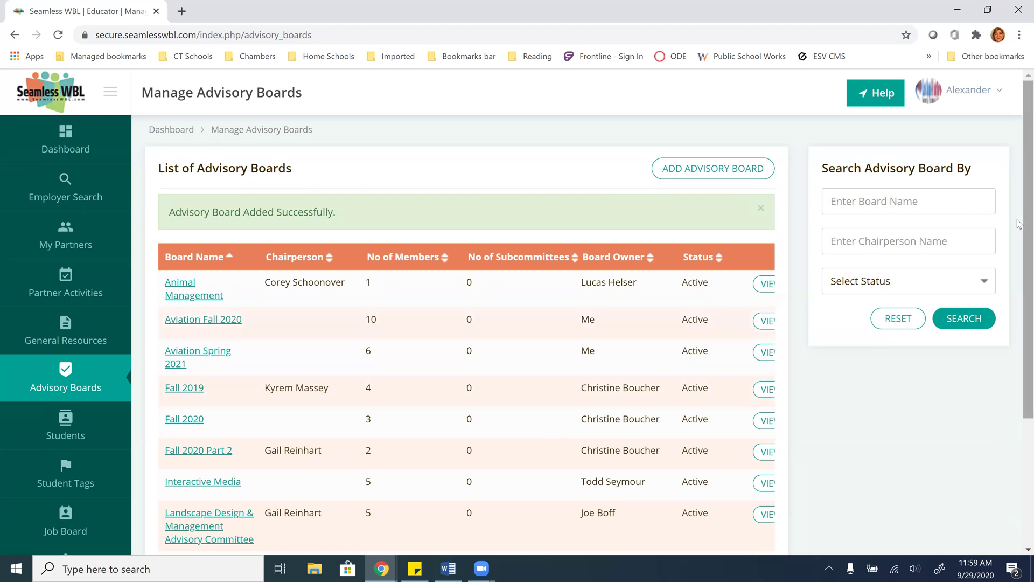
- Open the Aviation Fall 2020 advisory board and look at its board calendar and board activity list
{"action": "scroll", "coordinate": [545, 180], "scroll_direction": "down", "scroll_amount": 2}
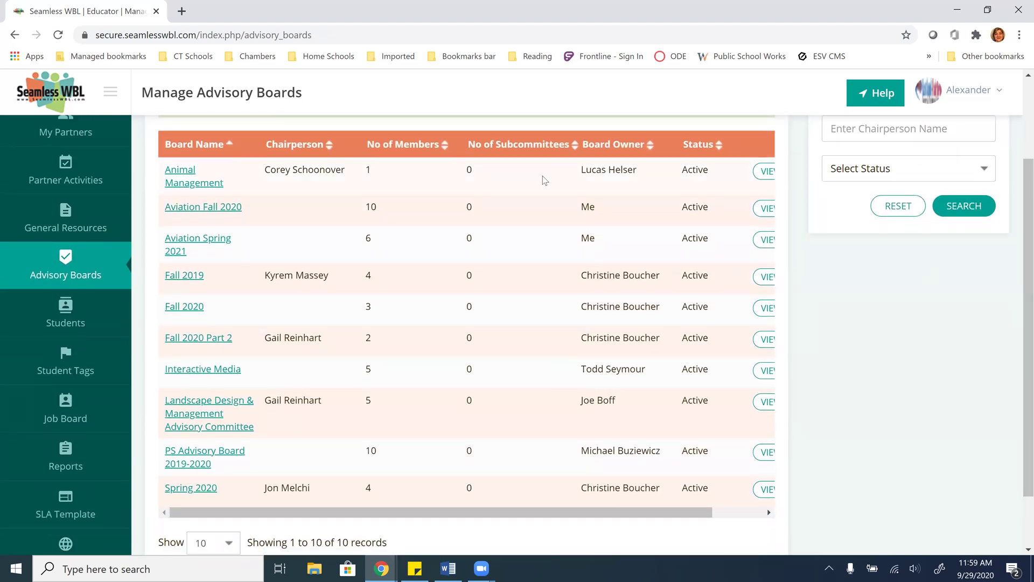
{"action": "left_click", "coordinate": [217, 212]}
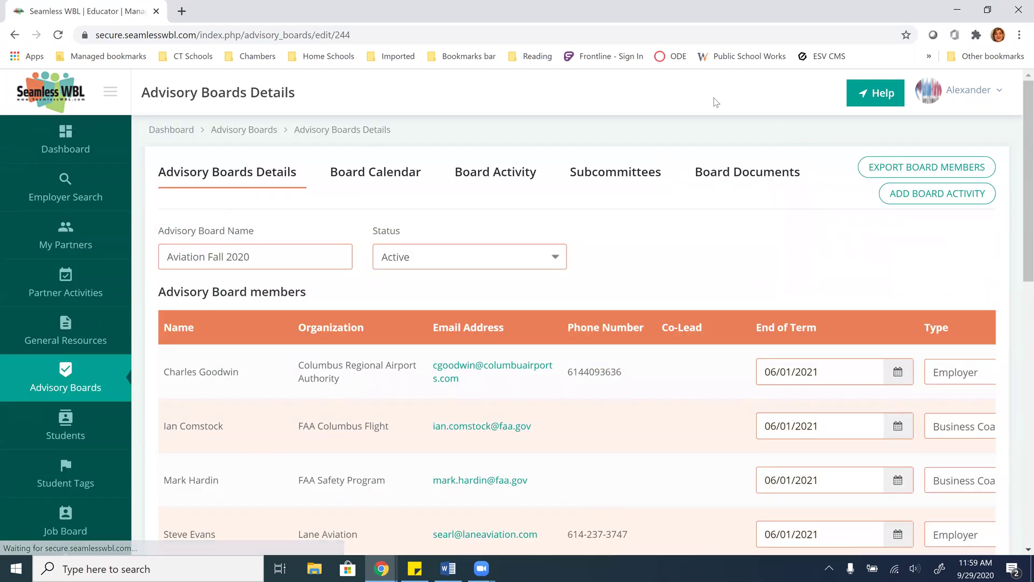
{"action": "mouse_move", "coordinate": [1020, 144]}
{"action": "left_mouse_down"}
{"action": "mouse_move", "coordinate": [1018, 175]}
{"action": "mouse_move", "coordinate": [1020, 140]}
{"action": "left_mouse_up"}
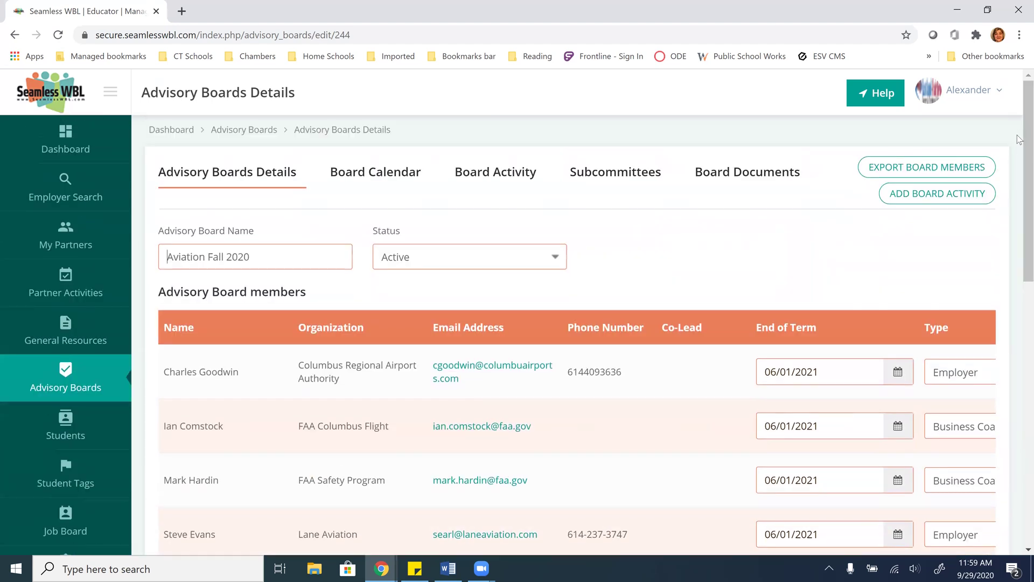
{"action": "left_click", "coordinate": [386, 178]}
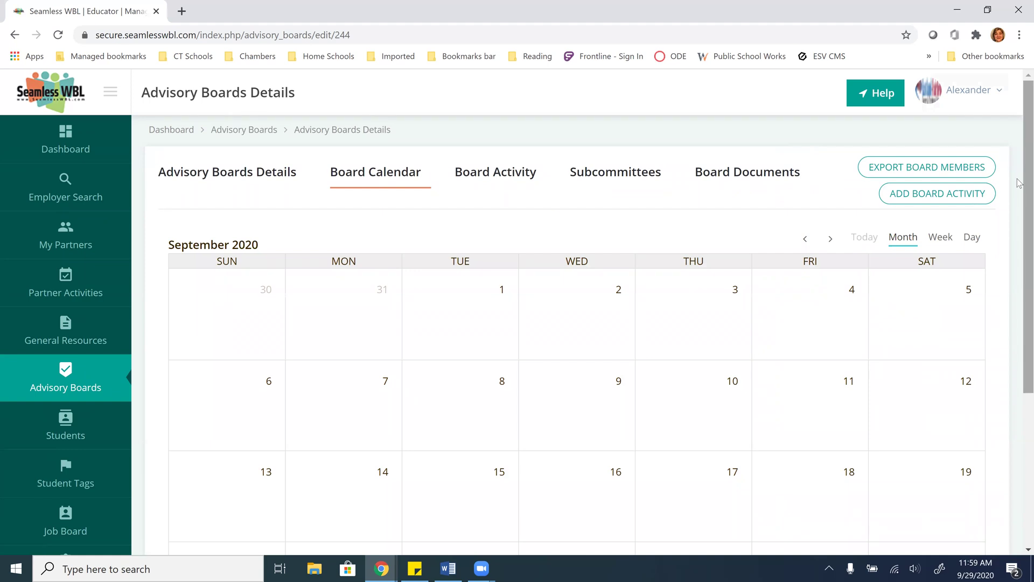
{"action": "left_click_drag", "start_coordinate": [1020, 188], "coordinate": [1020, 239]}
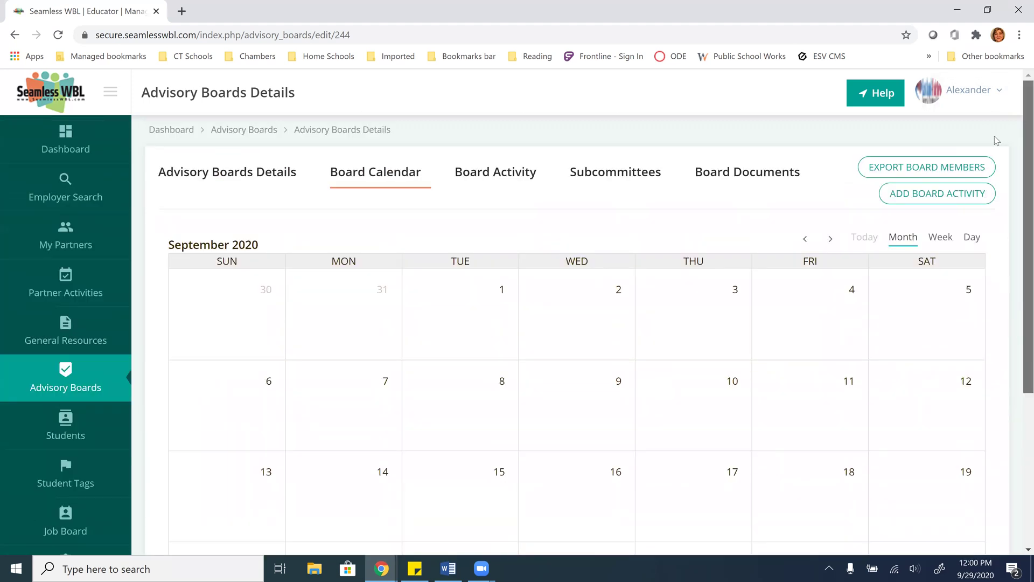
{"action": "left_click", "coordinate": [487, 174]}
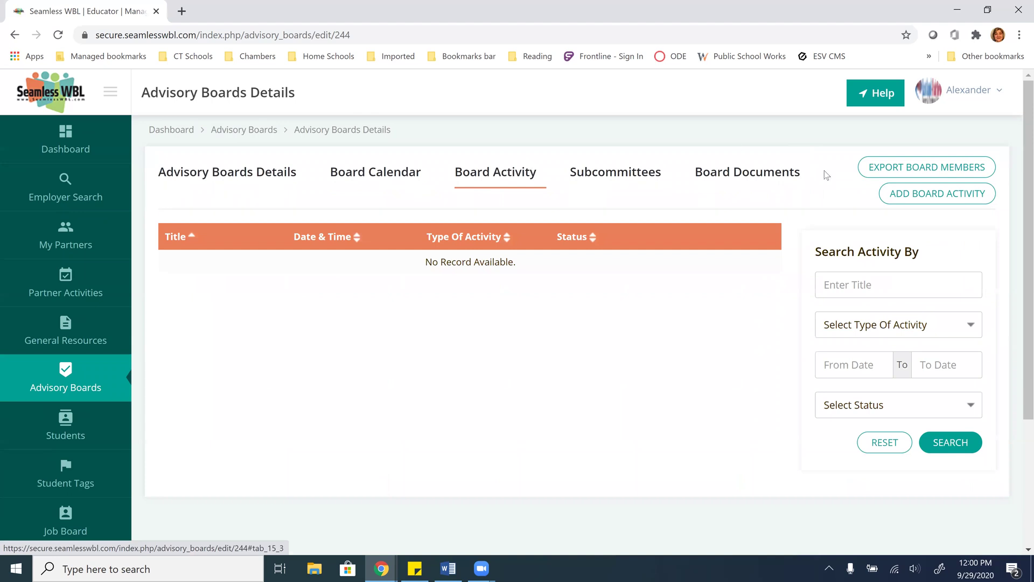
- Start a new board activity for Aviation Fall 2020 and examine the available activity types and roles
{"action": "left_click", "coordinate": [911, 203]}
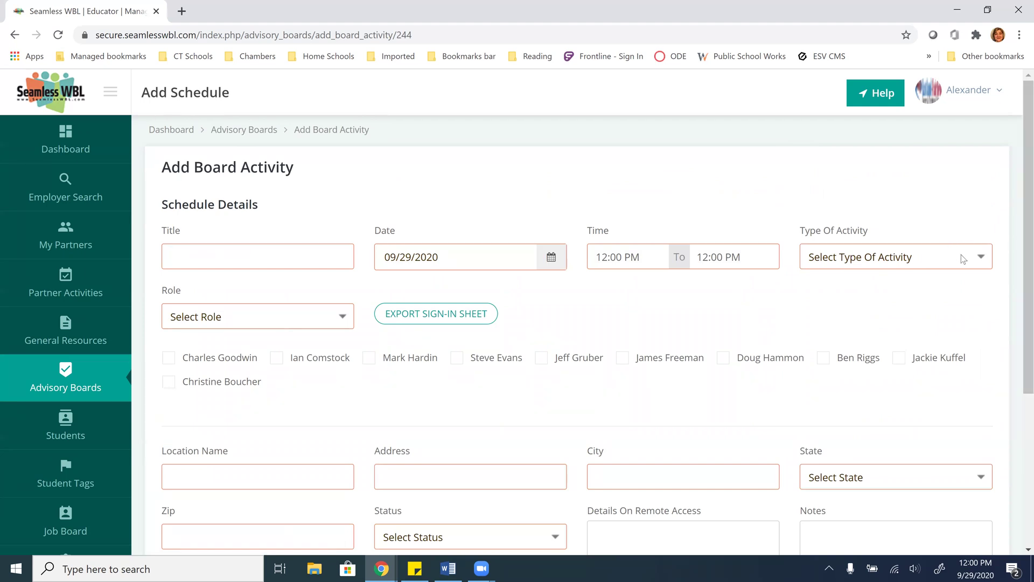
{"action": "left_click", "coordinate": [978, 261]}
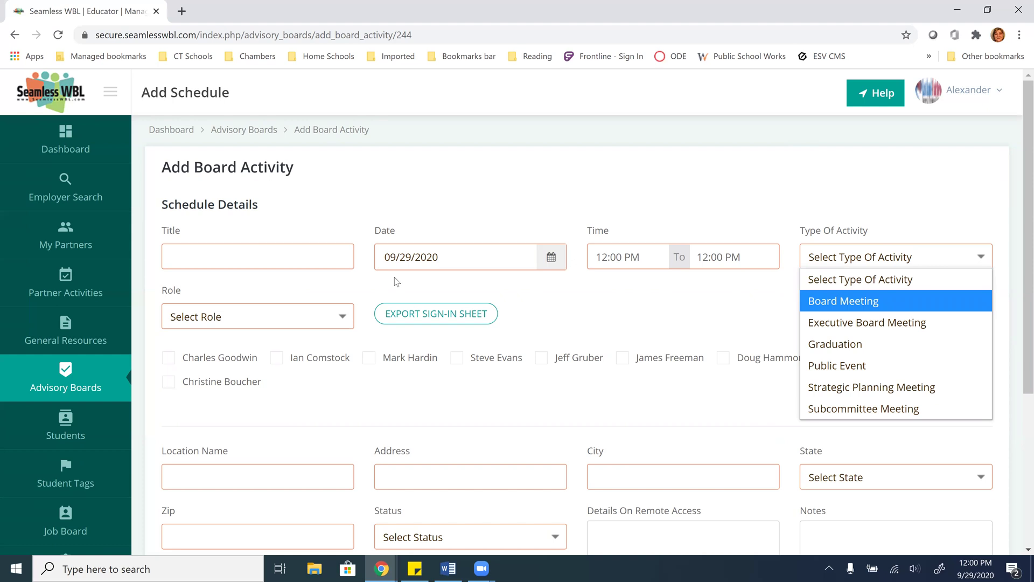
{"action": "left_click", "coordinate": [334, 321]}
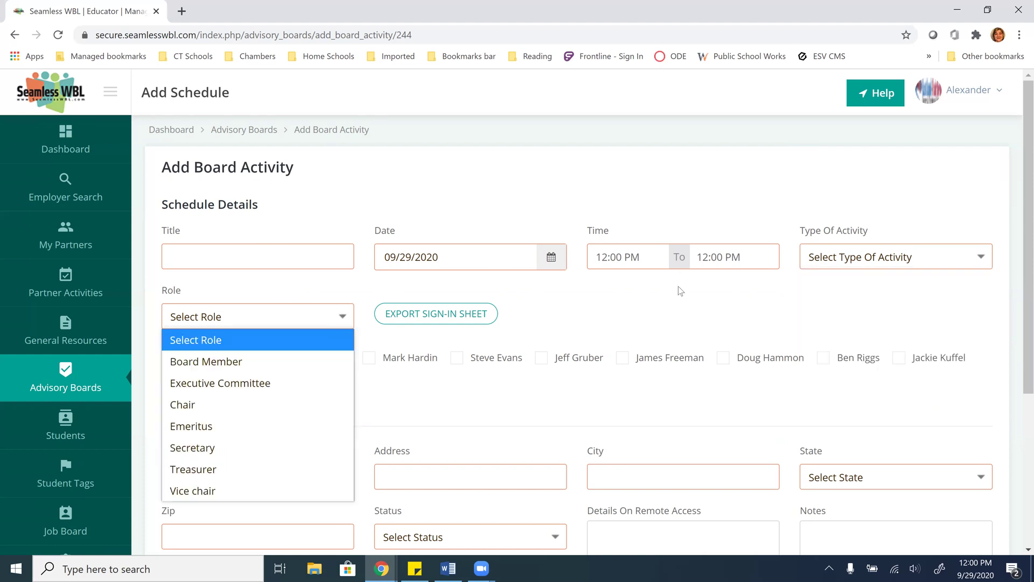
{"action": "left_click", "coordinate": [671, 310]}
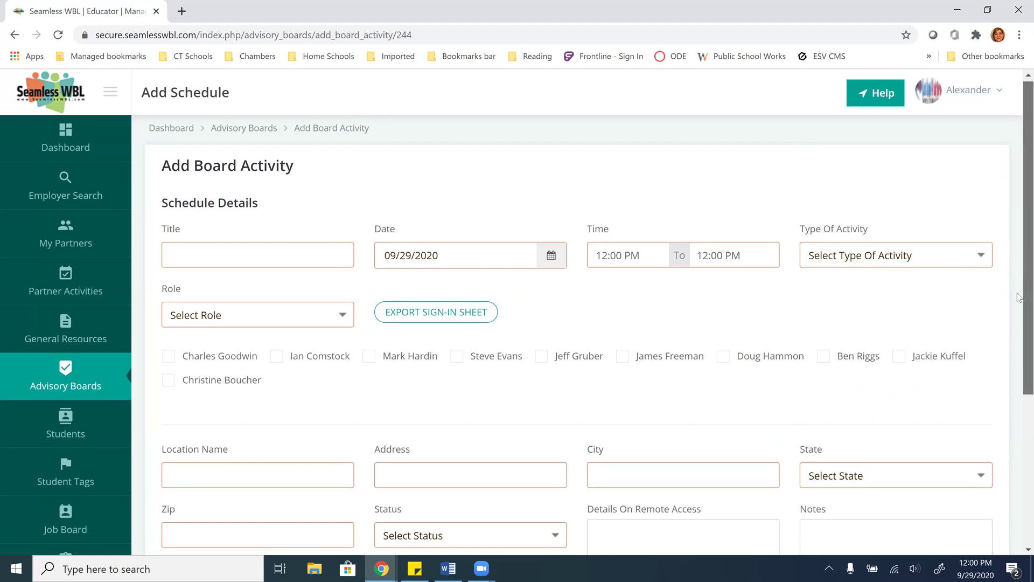
{"action": "scroll", "coordinate": [1020, 261], "scroll_direction": "down", "scroll_amount": 2}
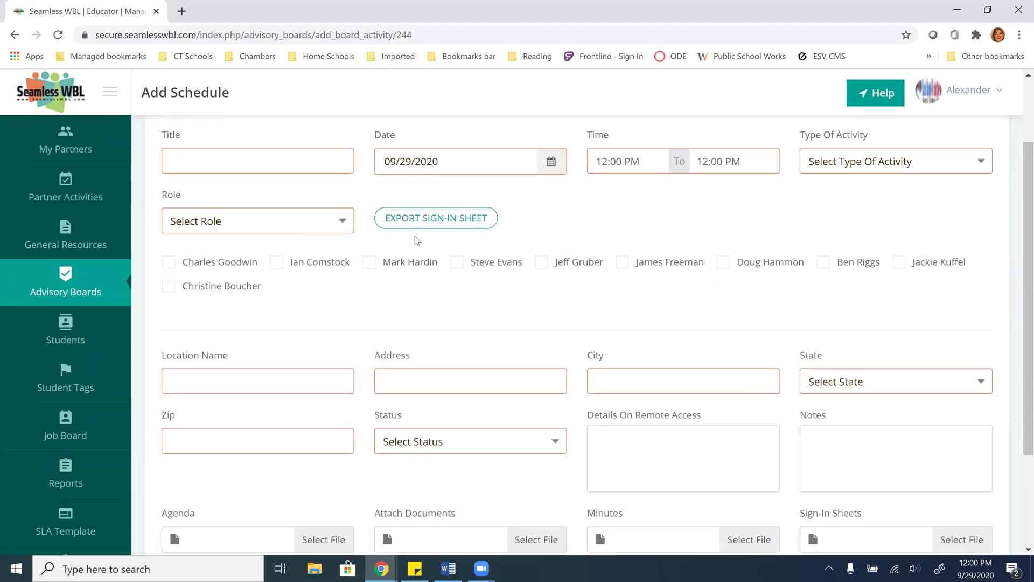
- Try selecting two board members for the new activity, then discard the form after checking its remaining fields
{"action": "left_click", "coordinate": [897, 263]}
{"action": "left_click", "coordinate": [821, 264]}
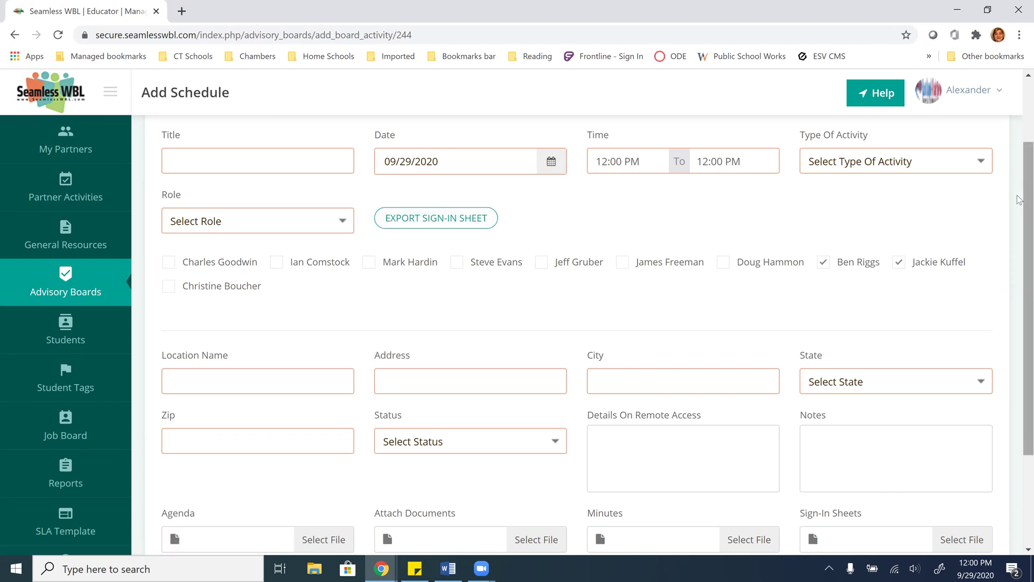
{"action": "scroll", "coordinate": [1019, 293], "scroll_direction": "down", "scroll_amount": 2}
{"action": "left_click_drag", "start_coordinate": [1018, 290], "coordinate": [1018, 319]}
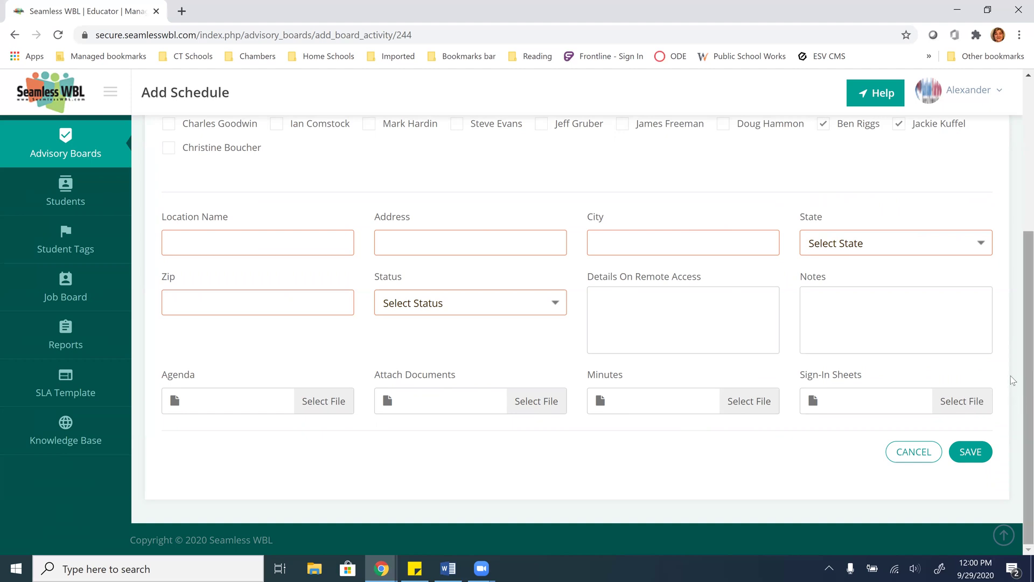
{"action": "left_click_drag", "start_coordinate": [1020, 359], "coordinate": [1000, 114]}
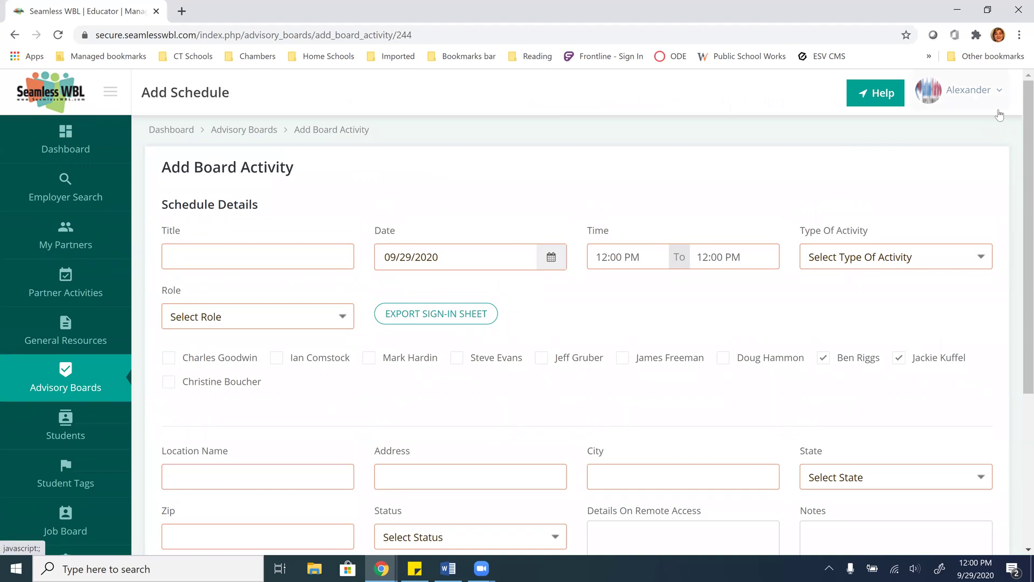
{"action": "scroll", "coordinate": [1016, 233], "scroll_direction": "down", "scroll_amount": 1}
{"action": "scroll", "coordinate": [1017, 233], "scroll_direction": "down", "scroll_amount": 5}
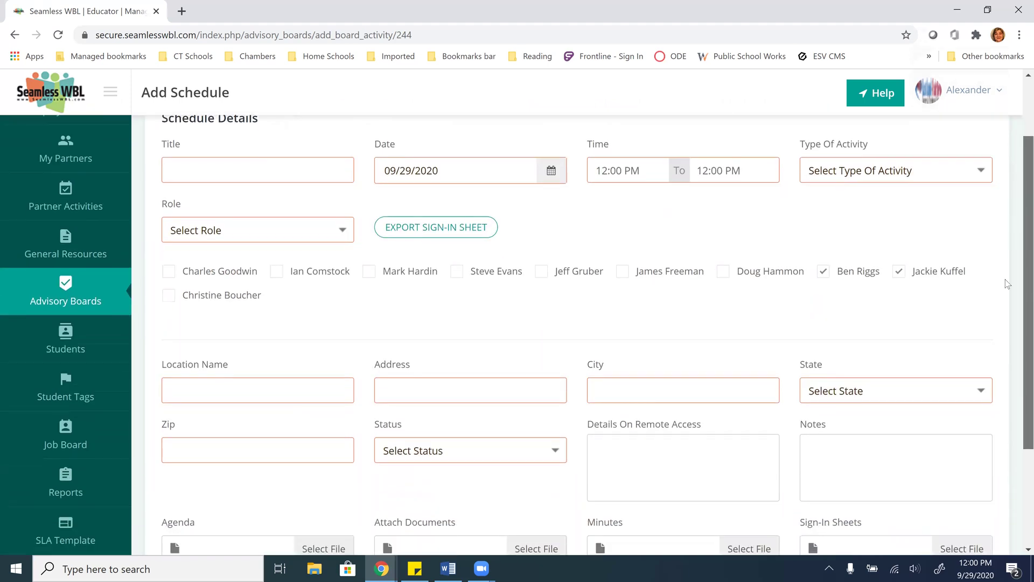
{"action": "left_click", "coordinate": [919, 457]}
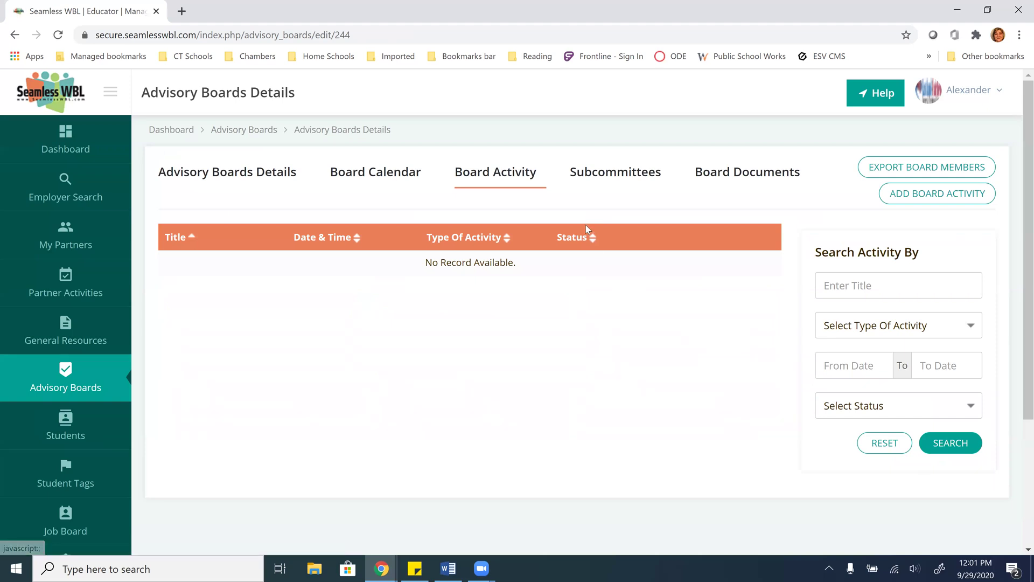
- View the board's subcommittees and documents, and return to its advisory board details
{"action": "left_click", "coordinate": [623, 174]}
{"action": "left_click", "coordinate": [752, 178]}
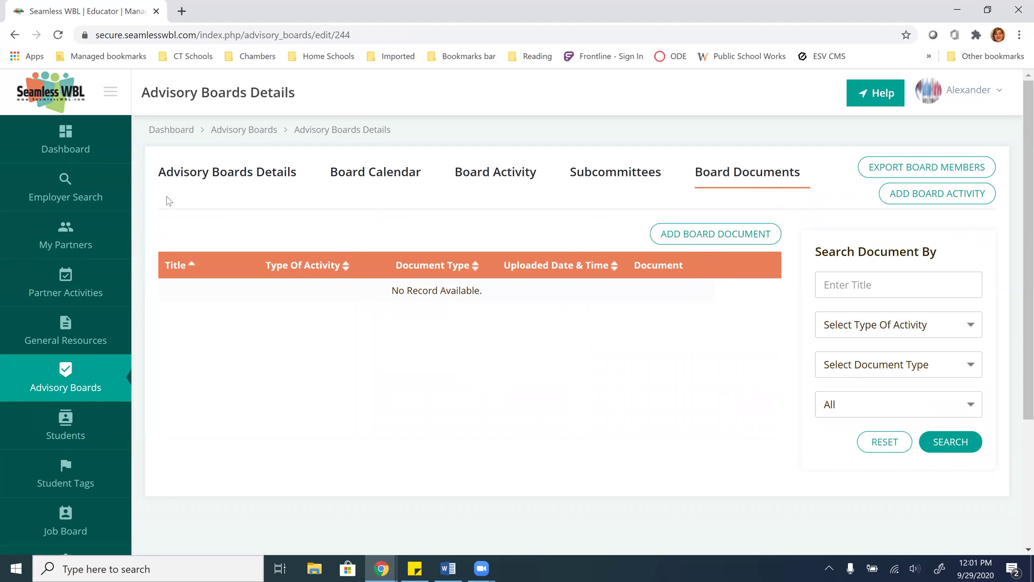
{"action": "left_click", "coordinate": [211, 175]}
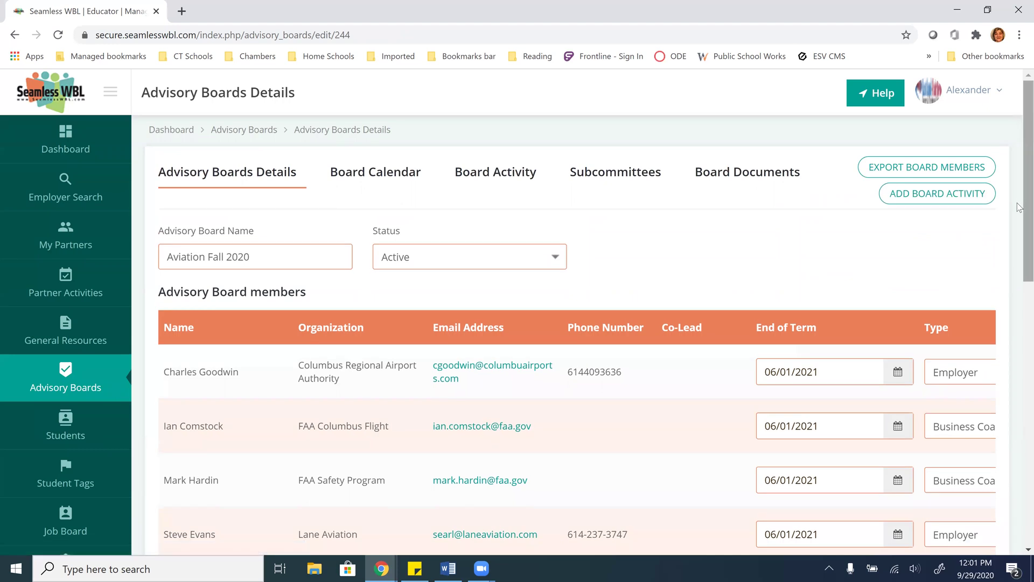
{"action": "mouse_move", "coordinate": [1019, 207]}
{"action": "left_mouse_down"}
{"action": "mouse_move", "coordinate": [1014, 482]}
{"action": "mouse_move", "coordinate": [1005, 195]}
{"action": "left_mouse_up"}
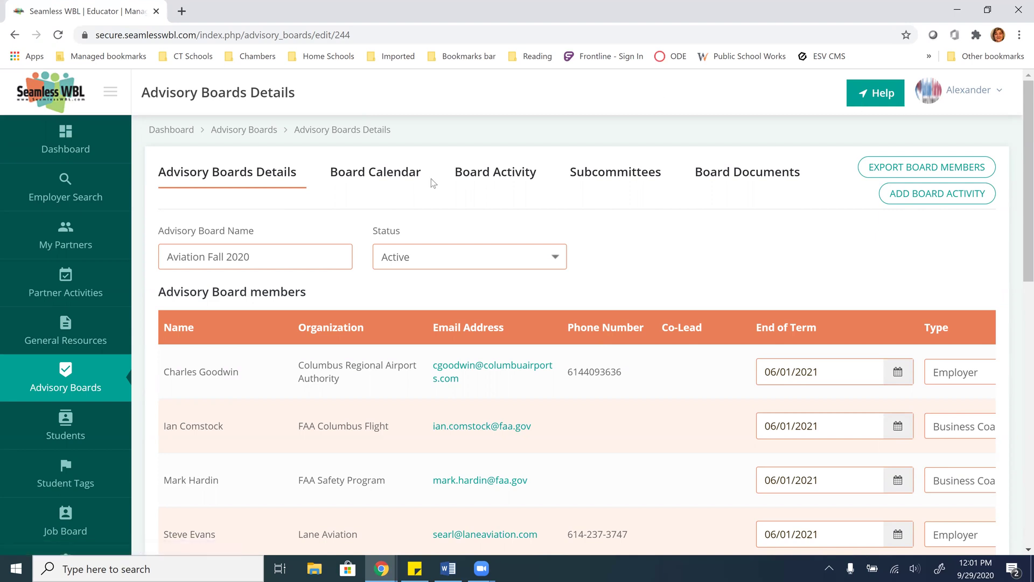
- Open a blank board activity form from the board activity list, examine its fields and cancel it
{"action": "left_click", "coordinate": [505, 176]}
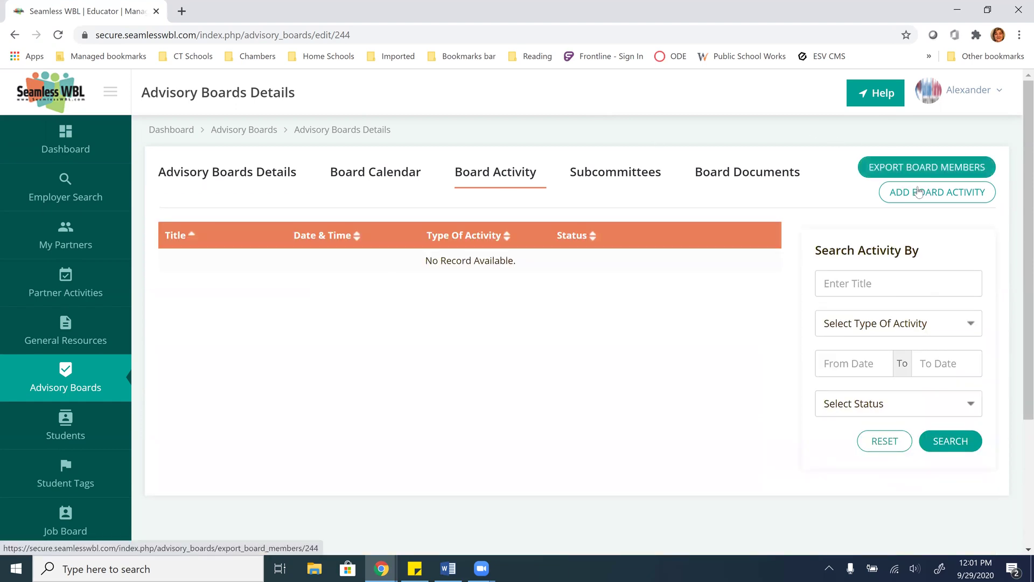
{"action": "left_click", "coordinate": [920, 202]}
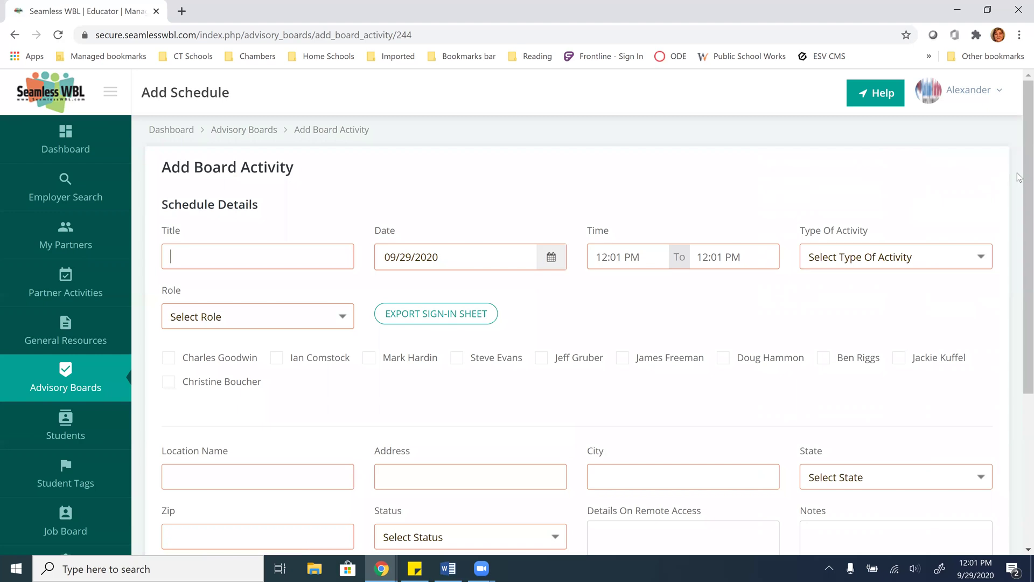
{"action": "scroll", "coordinate": [1019, 225], "scroll_direction": "down", "scroll_amount": 3}
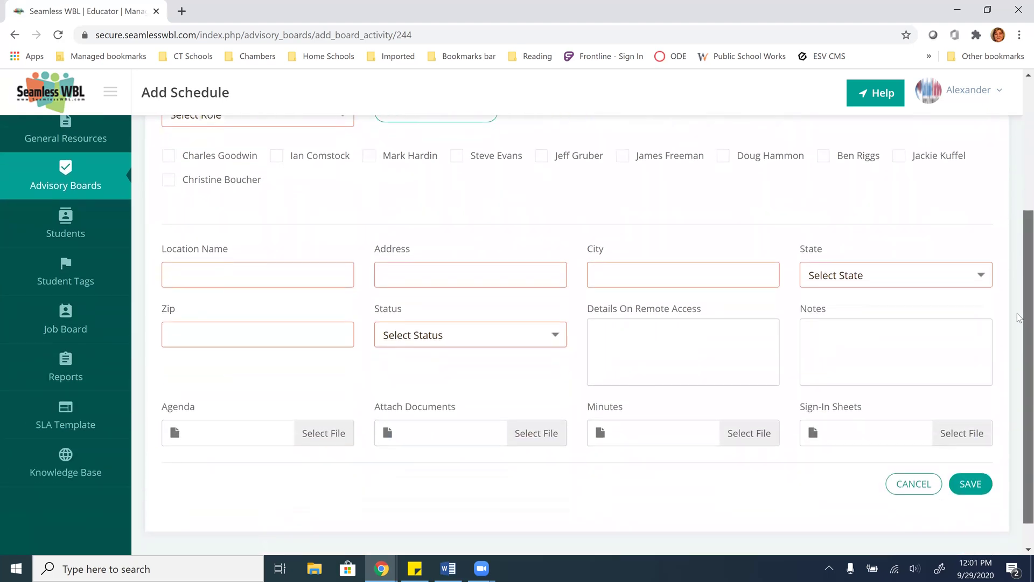
{"action": "scroll", "coordinate": [1020, 319], "scroll_direction": "up", "scroll_amount": 3}
{"action": "scroll", "coordinate": [1019, 208], "scroll_direction": "up", "scroll_amount": 2}
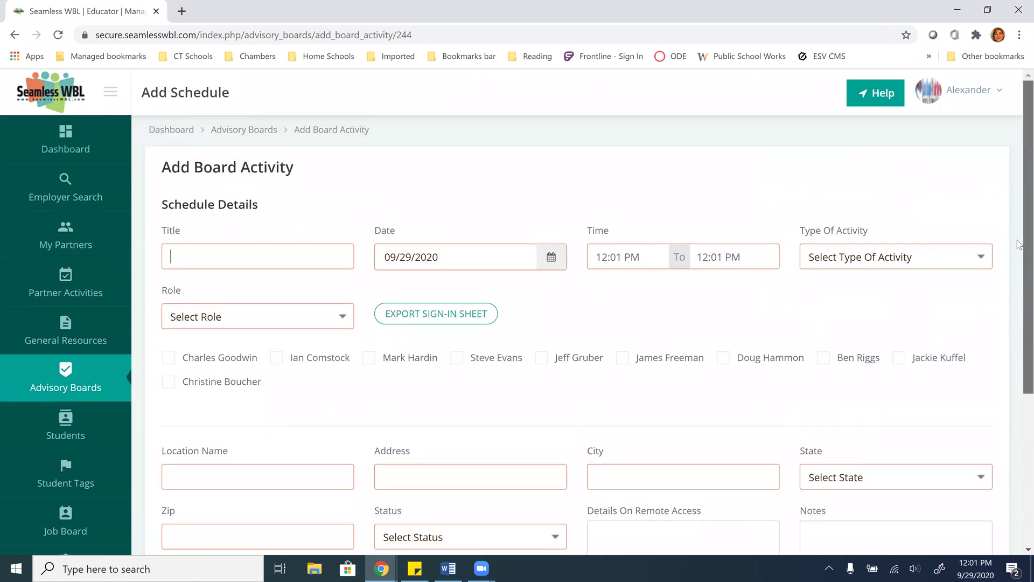
{"action": "scroll", "coordinate": [1019, 246], "scroll_direction": "down", "scroll_amount": 4}
{"action": "left_click", "coordinate": [914, 510]}
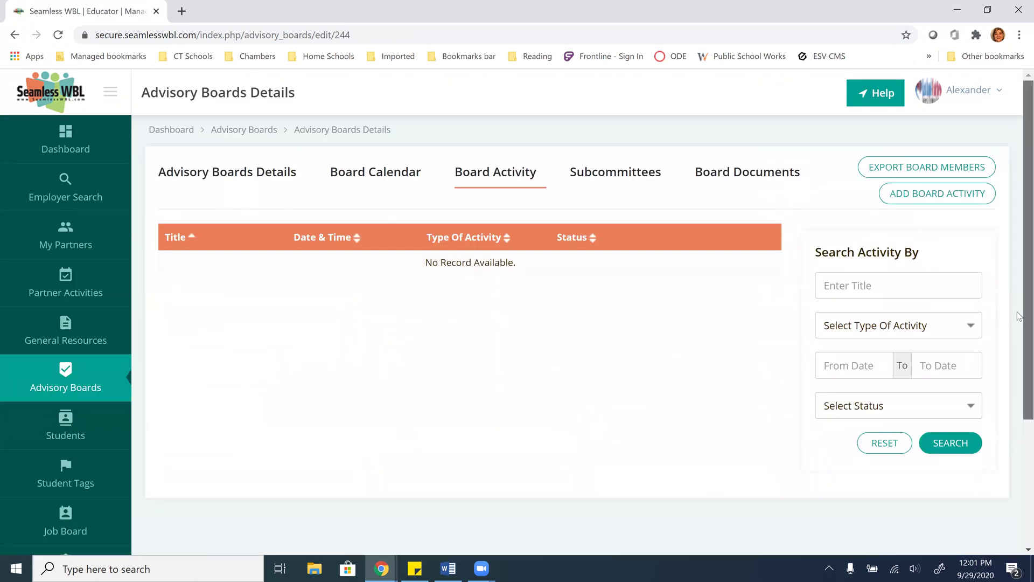